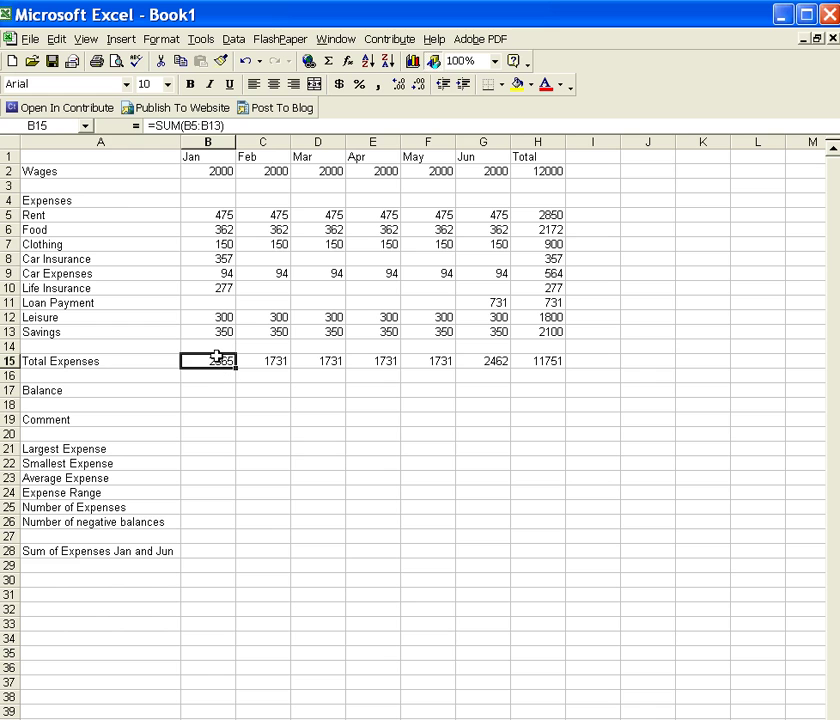
Step: Calculate January's balance in B17 with =B2-B15 and fill the formula across to June in G17
{"action": "left_click", "coordinate": [273, 173]}
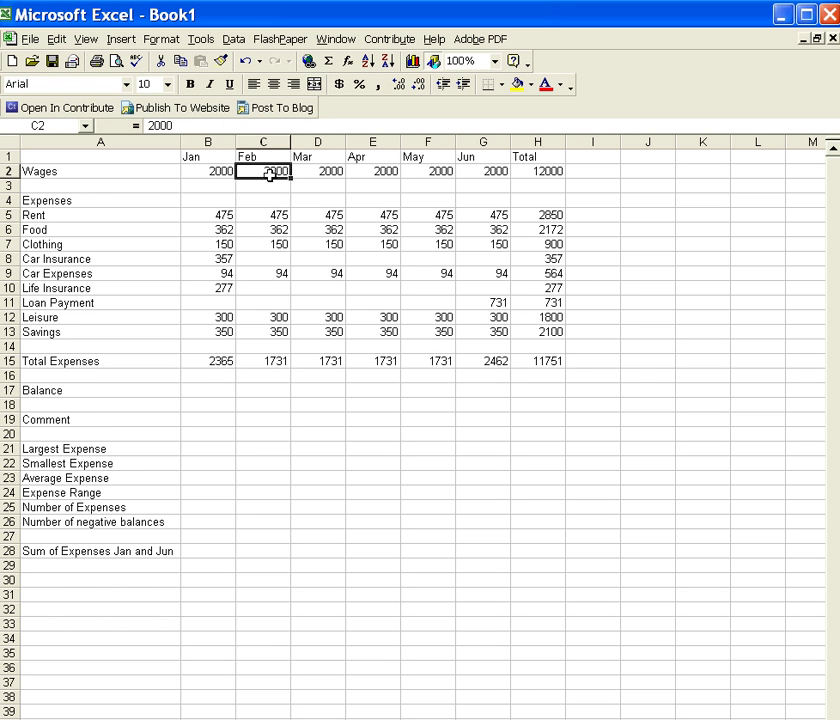
{"action": "left_click", "coordinate": [276, 362]}
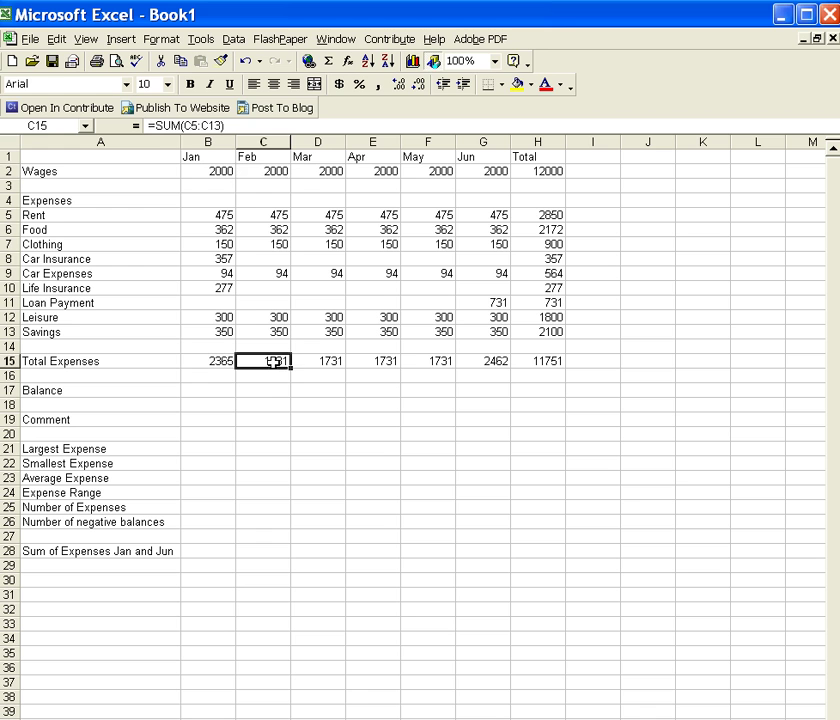
{"action": "left_click", "coordinate": [216, 390]}
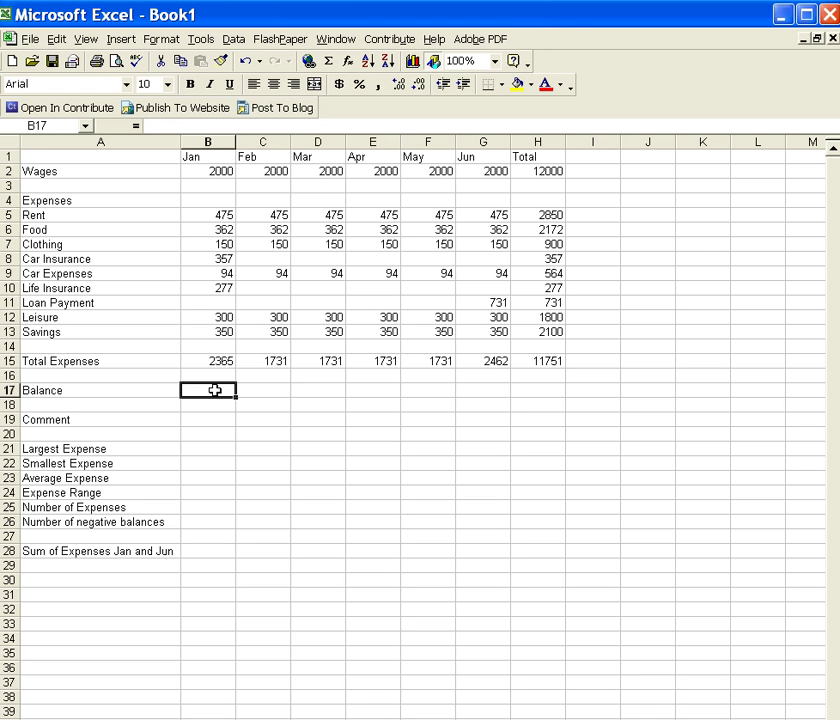
{"action": "key", "text": "F2"}
{"action": "type", "text": "="}
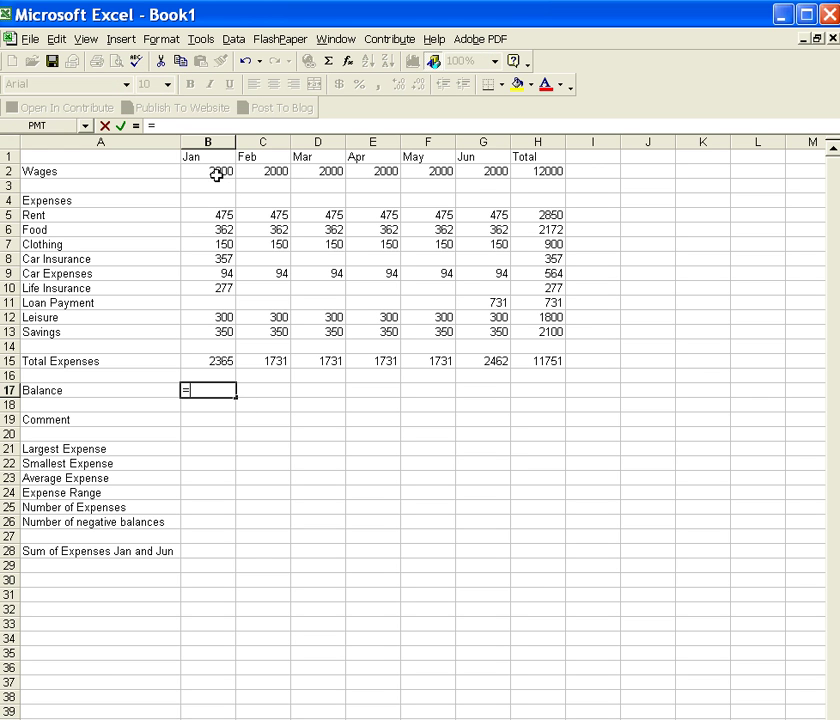
{"action": "type", "text": "b2-"}
{"action": "type", "text": "b15"}
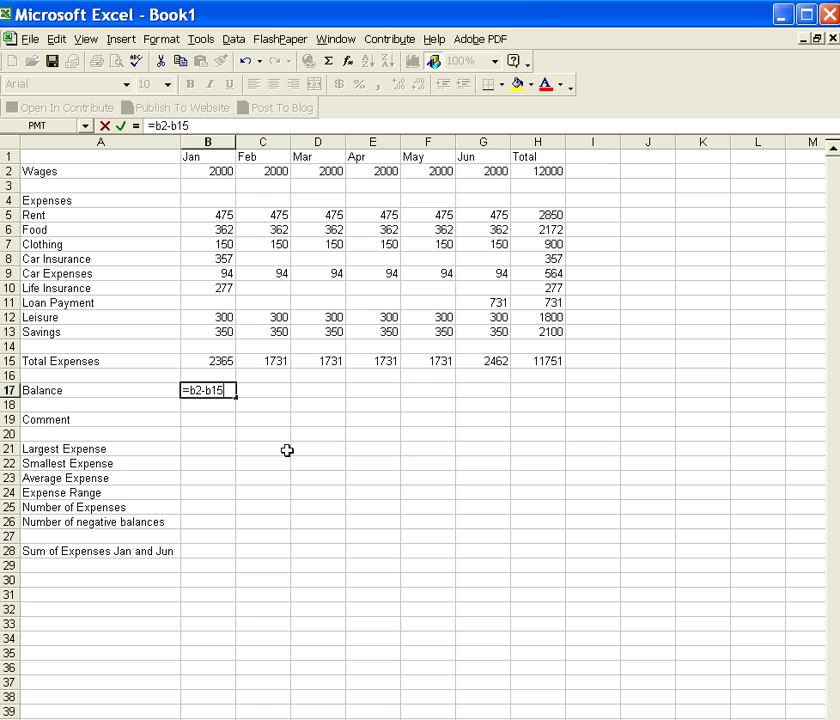
{"action": "key", "text": "Return"}
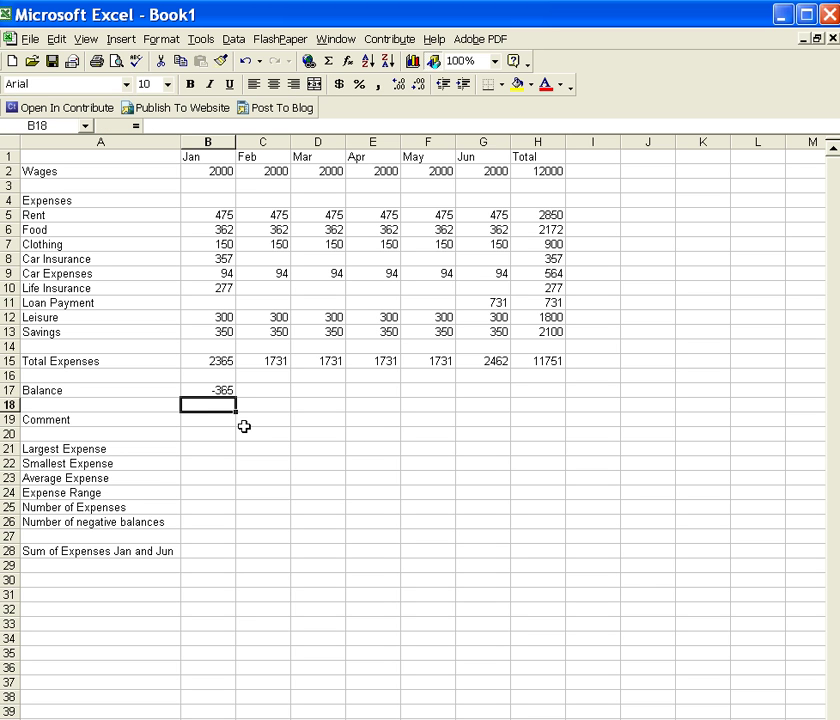
{"action": "left_click", "coordinate": [217, 392]}
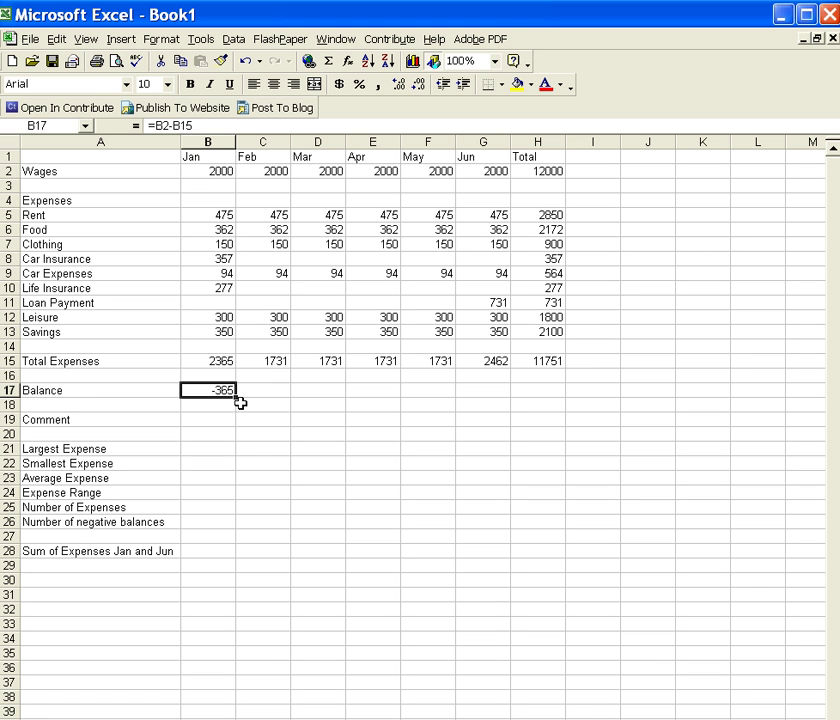
{"action": "left_click_drag", "start_coordinate": [238, 399], "coordinate": [490, 399]}
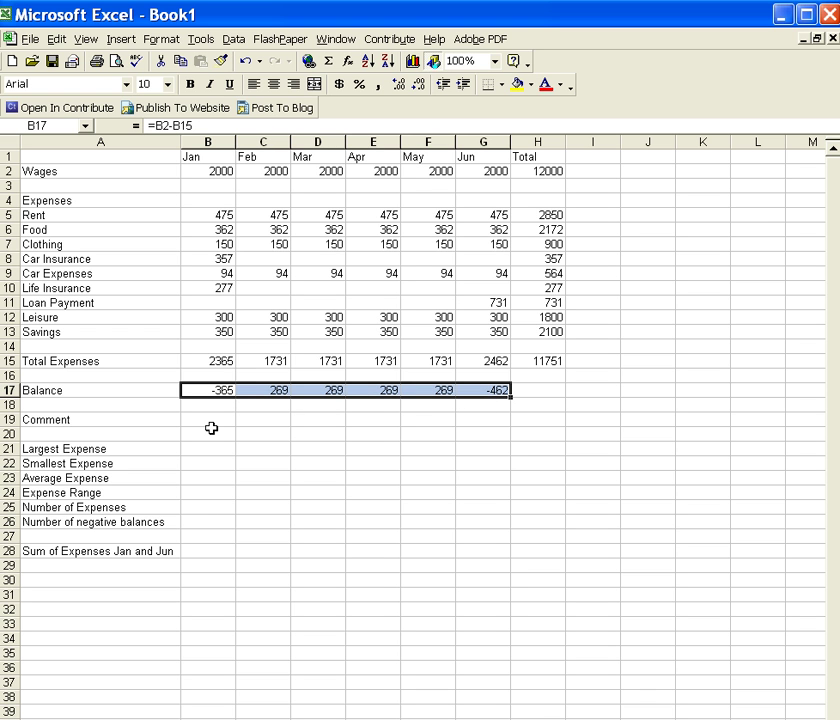
Step: Enter =IF(B17<0,"bad","good") as January's comment in B19 and fill the formula across to G19
{"action": "left_click", "coordinate": [209, 424]}
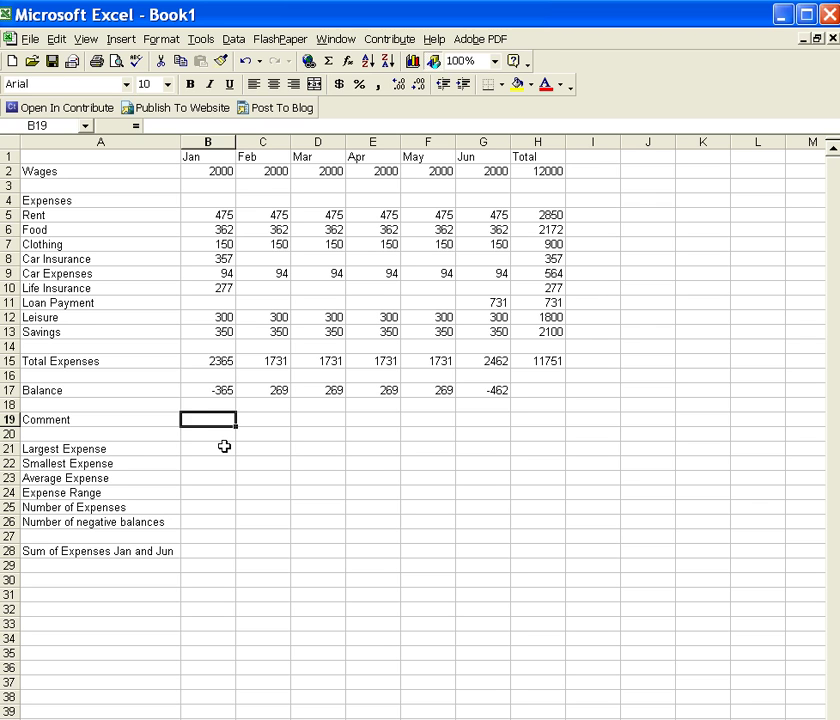
{"action": "type", "text": "="}
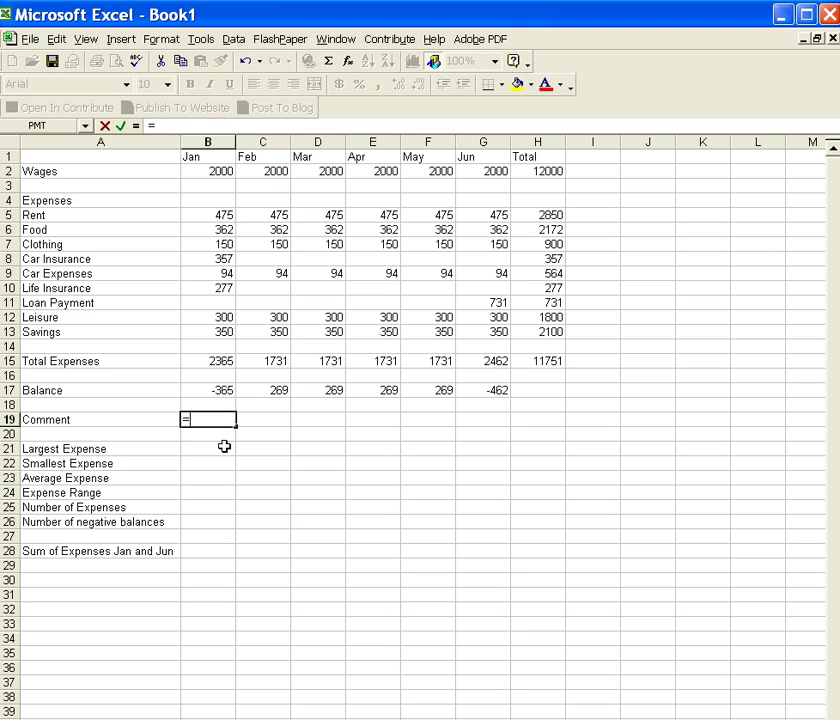
{"action": "type", "text": "if"}
{"action": "type", "text": "(b17<0"}
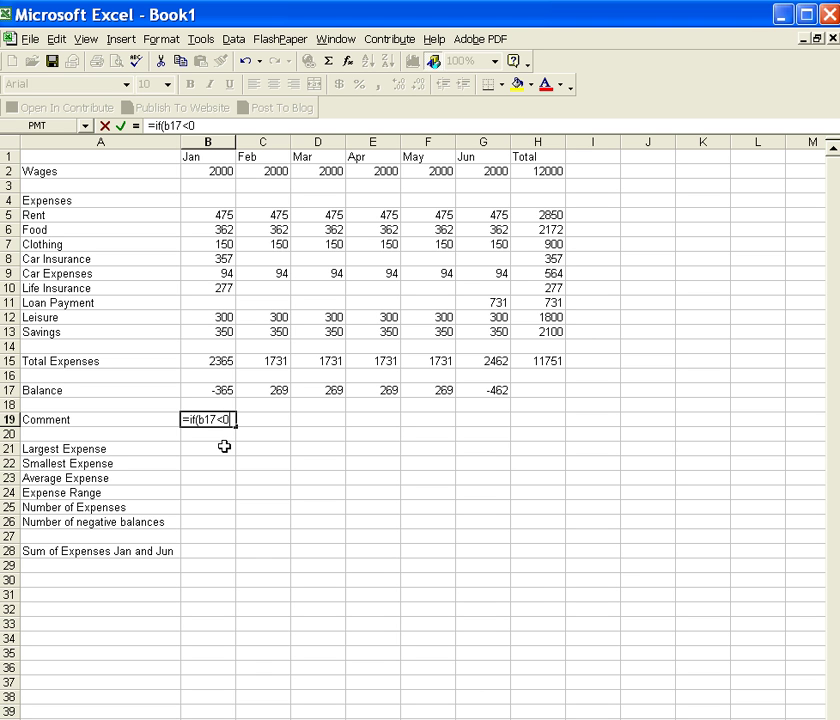
{"action": "type", "text": ",\"bad\",\"good"}
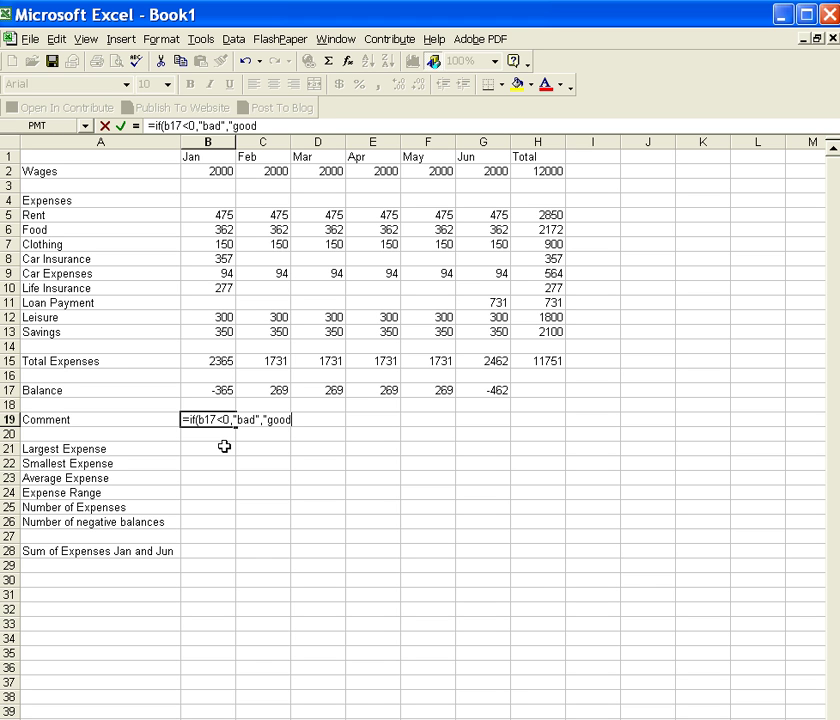
{"action": "type", "text": "\")"}
{"action": "key", "text": "Return"}
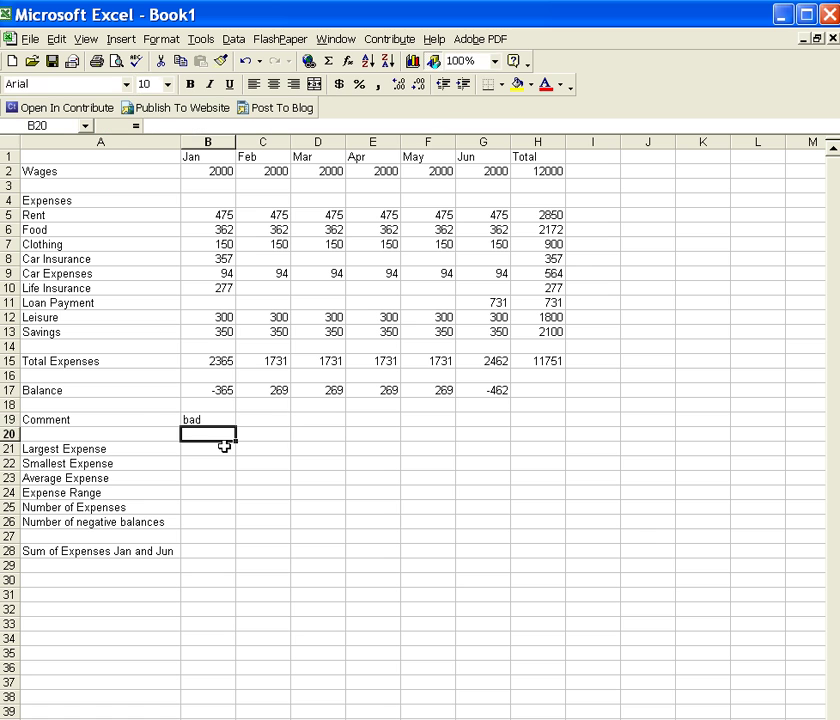
{"action": "key", "text": "Up"}
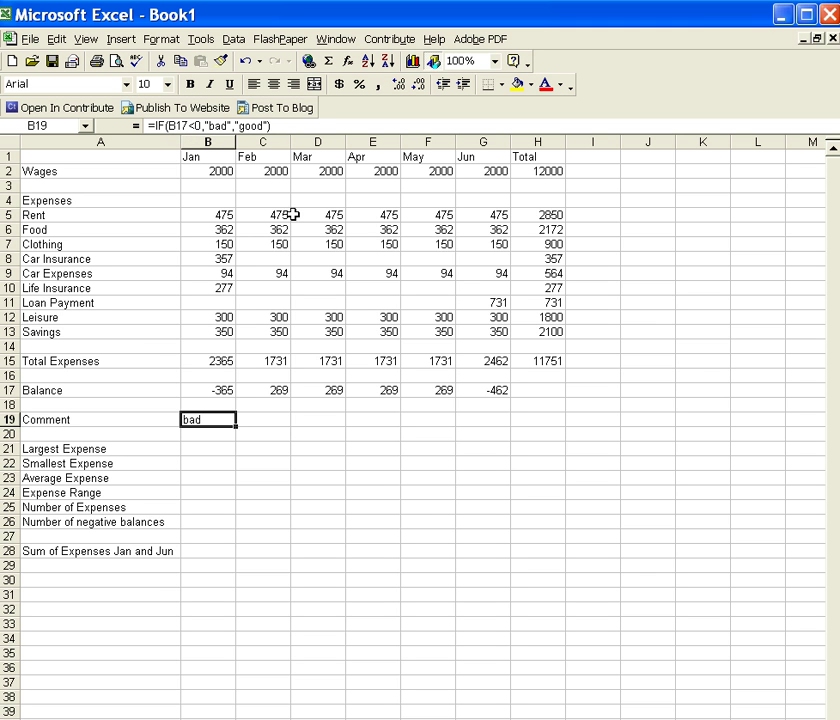
{"action": "left_click_drag", "start_coordinate": [237, 426], "coordinate": [493, 430]}
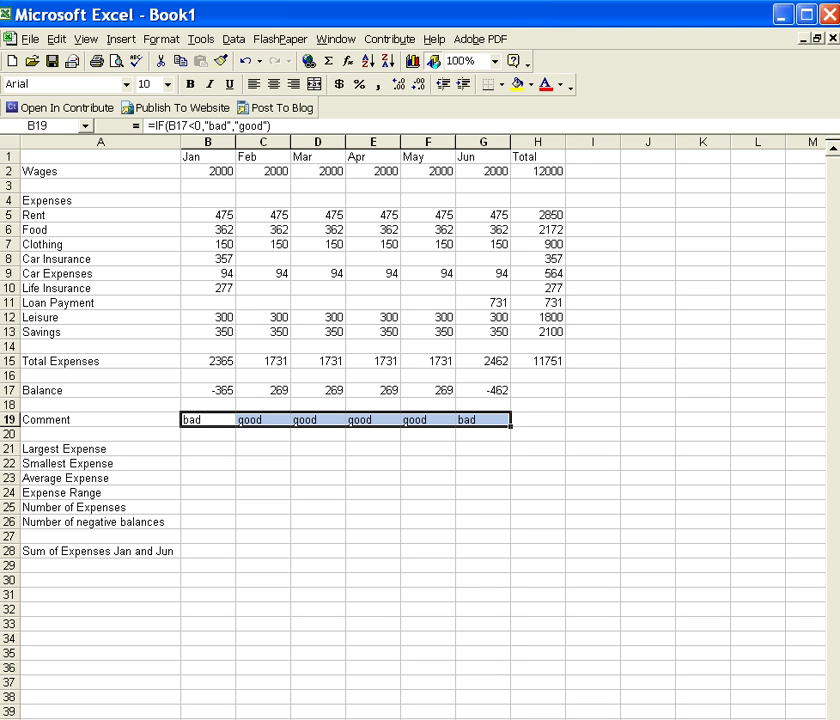
Step: Find January's largest expense in B21 with =MAX(B5:B13) and fill the formula across to G21
{"action": "left_click", "coordinate": [206, 447]}
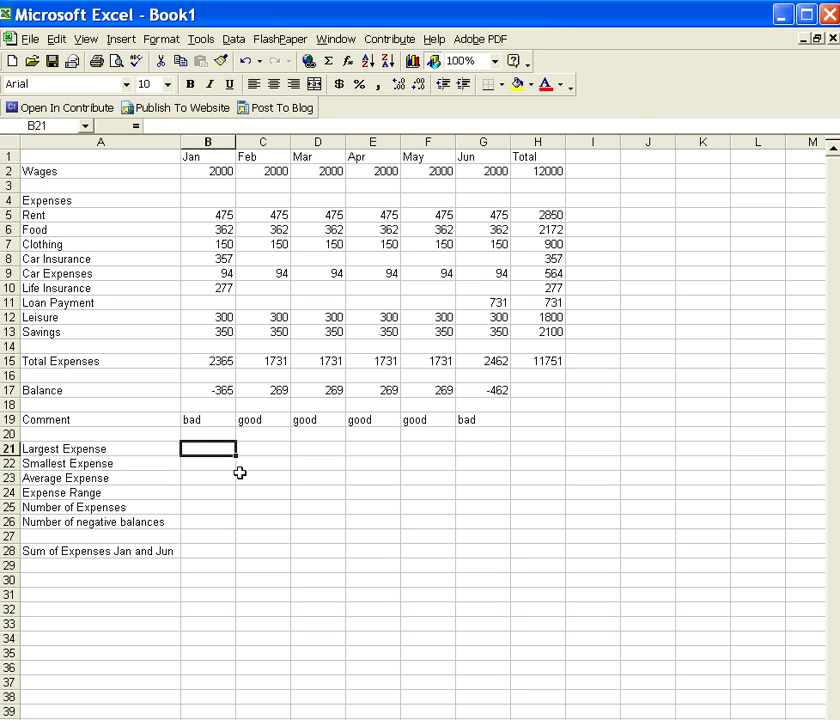
{"action": "type", "text": "="}
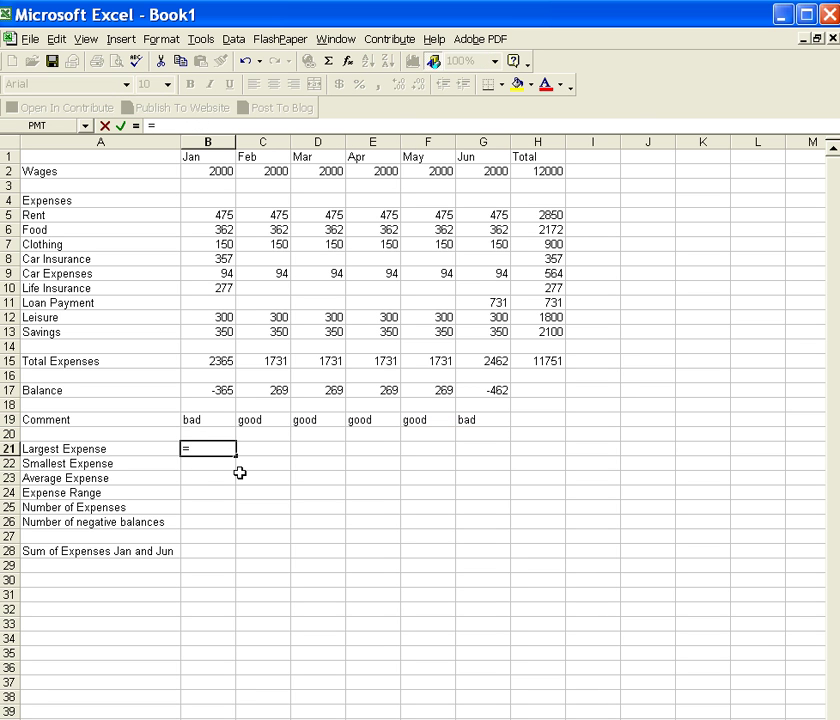
{"action": "type", "text": "max("}
{"action": "left_click", "coordinate": [219, 214]}
{"action": "left_click_drag", "start_coordinate": [219, 214], "coordinate": [221, 331]}
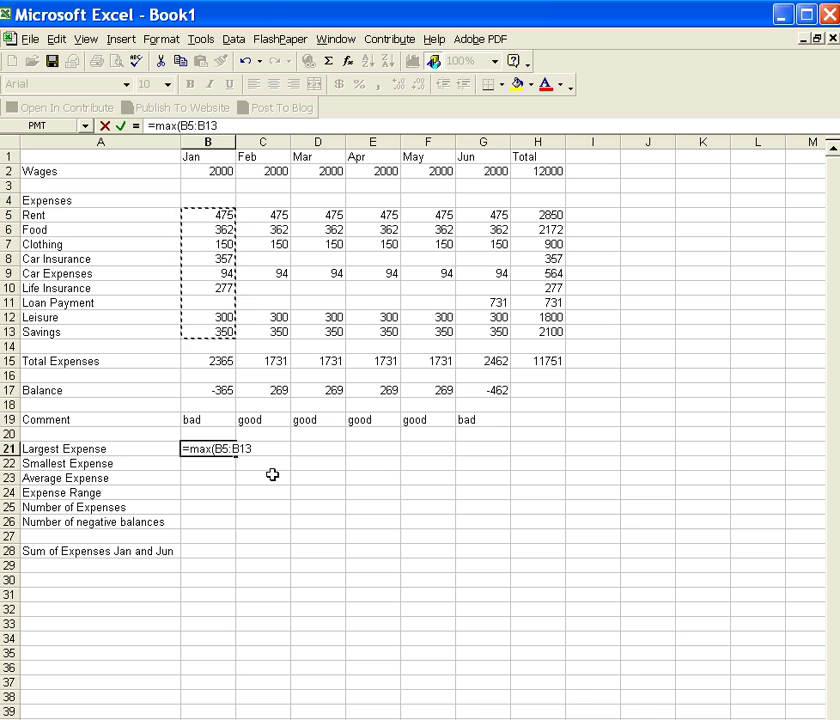
{"action": "type", "text": ")"}
{"action": "key", "text": "Return"}
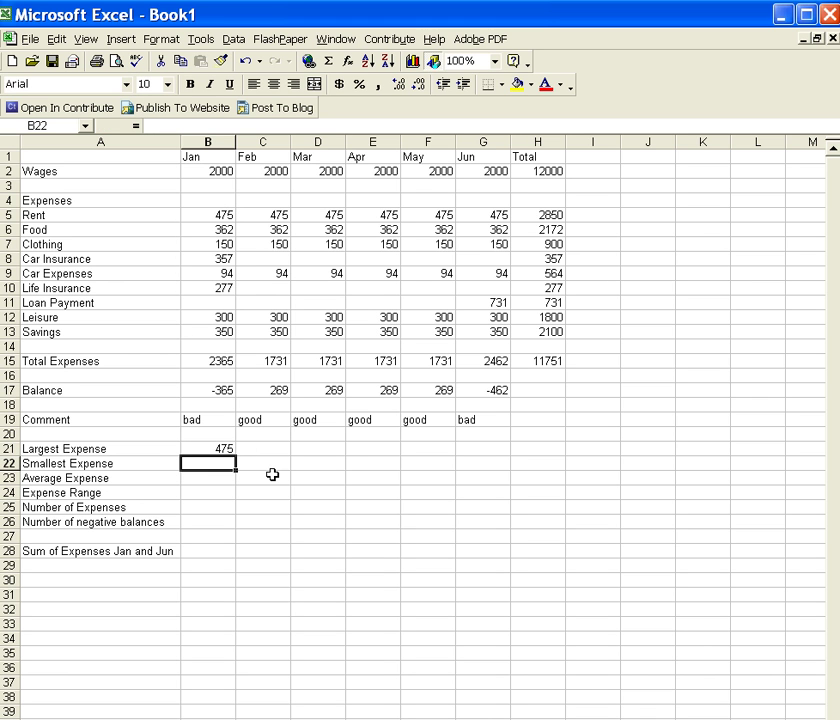
{"action": "left_click", "coordinate": [221, 449]}
{"action": "left_click_drag", "start_coordinate": [238, 457], "coordinate": [498, 457]}
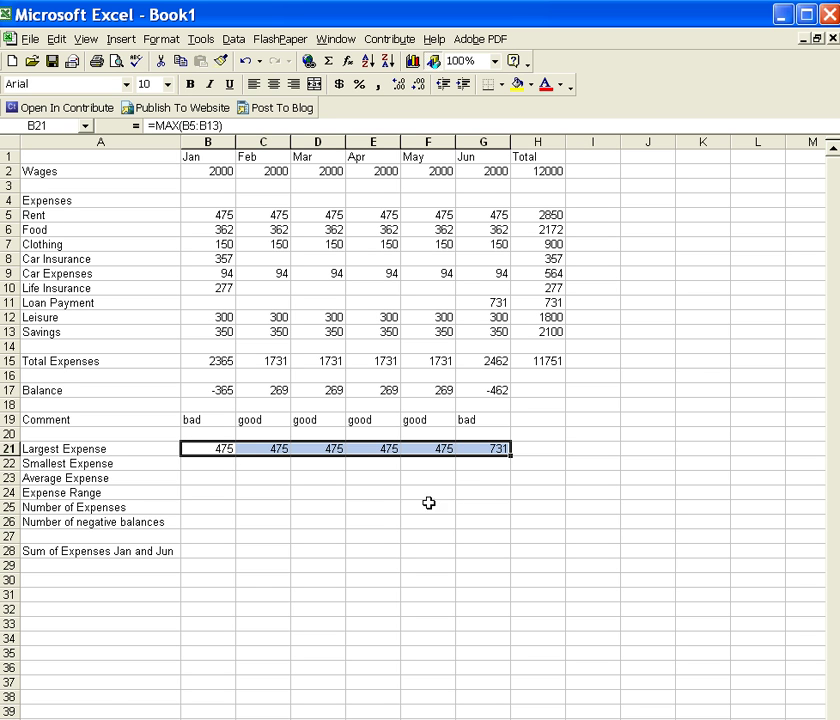
Step: Find January's smallest expense in B22 with =MIN(B5:B13) and fill the formula across to G22
{"action": "left_click", "coordinate": [203, 465]}
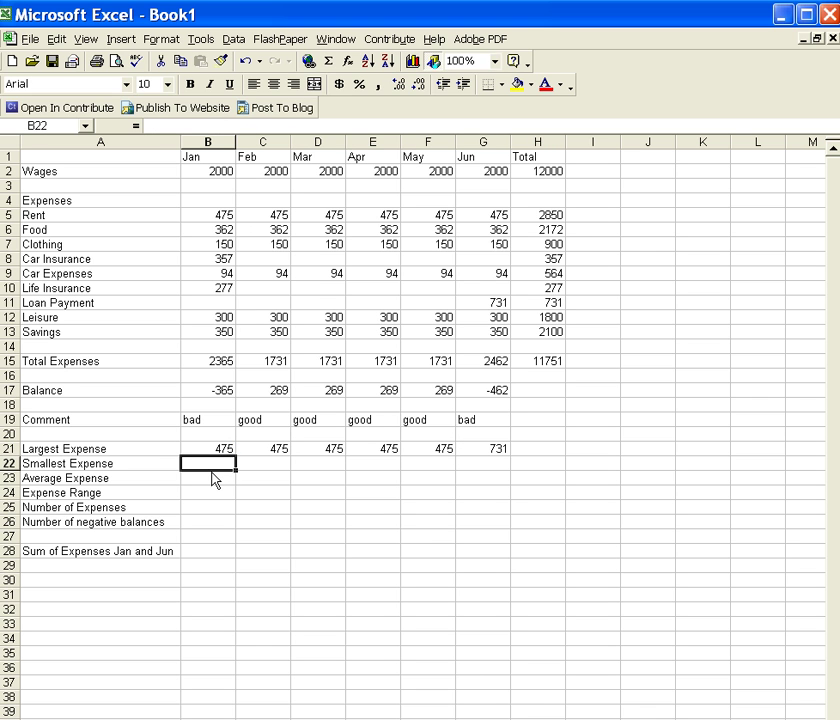
{"action": "type", "text": "=min("}
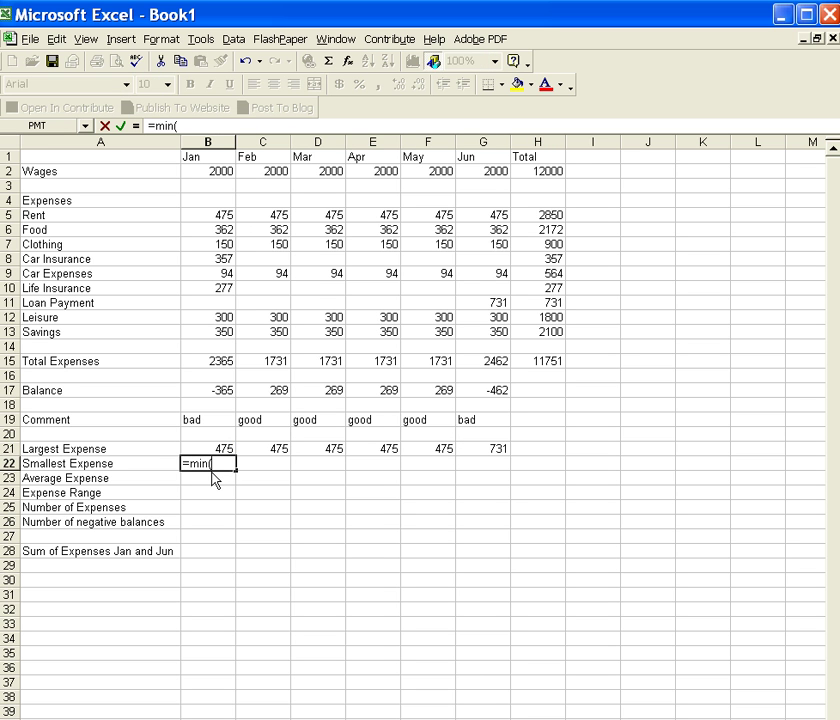
{"action": "left_click_drag", "start_coordinate": [217, 215], "coordinate": [218, 328]}
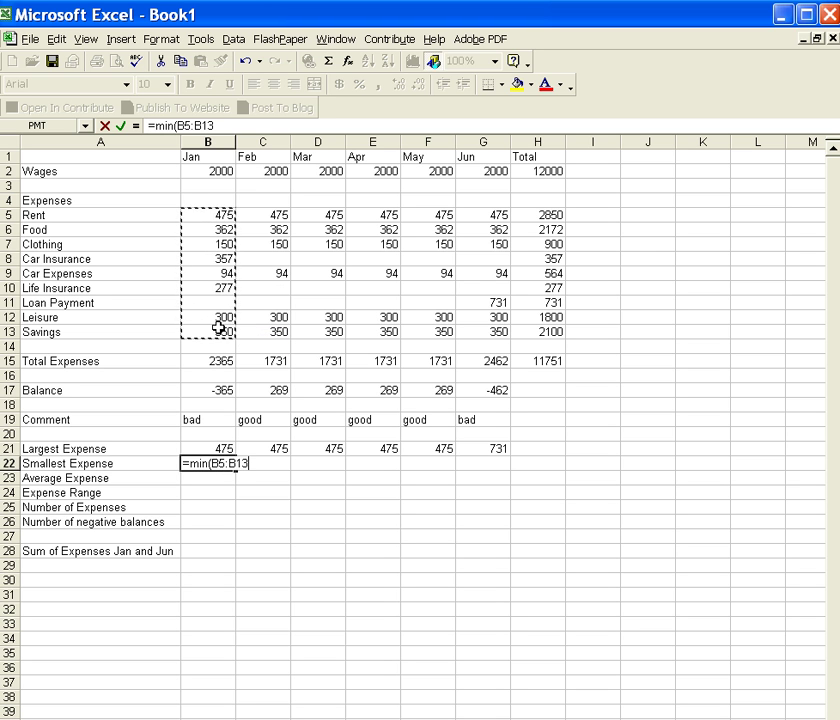
{"action": "type", "text": ")"}
{"action": "key", "text": "Return"}
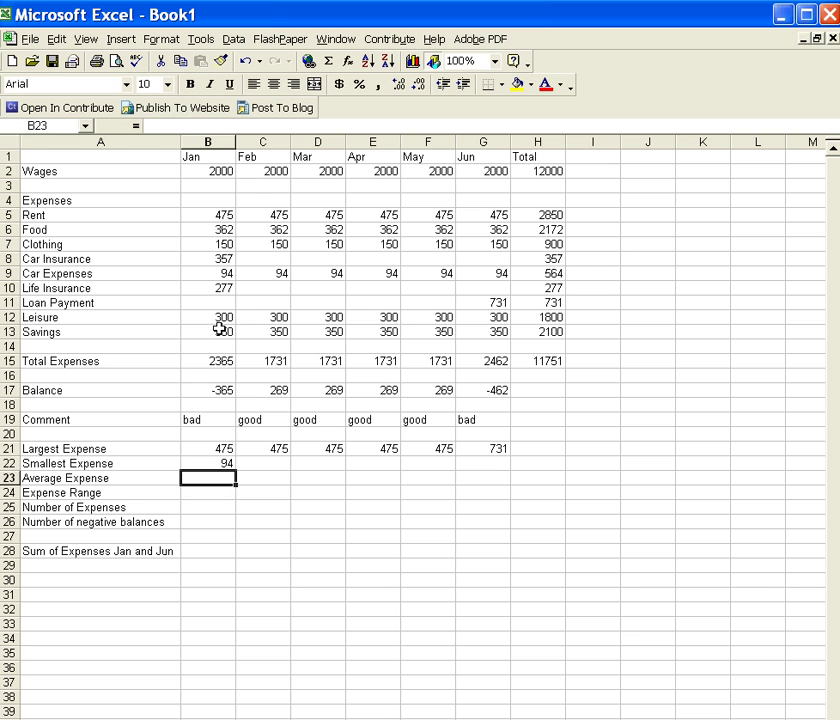
{"action": "left_click", "coordinate": [214, 463]}
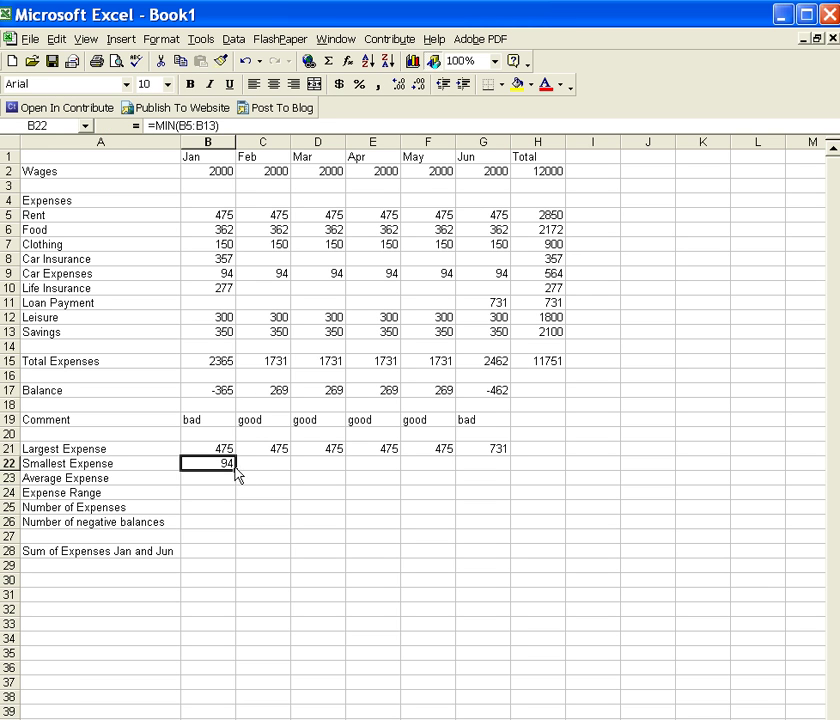
{"action": "left_click_drag", "start_coordinate": [235, 469], "coordinate": [484, 468]}
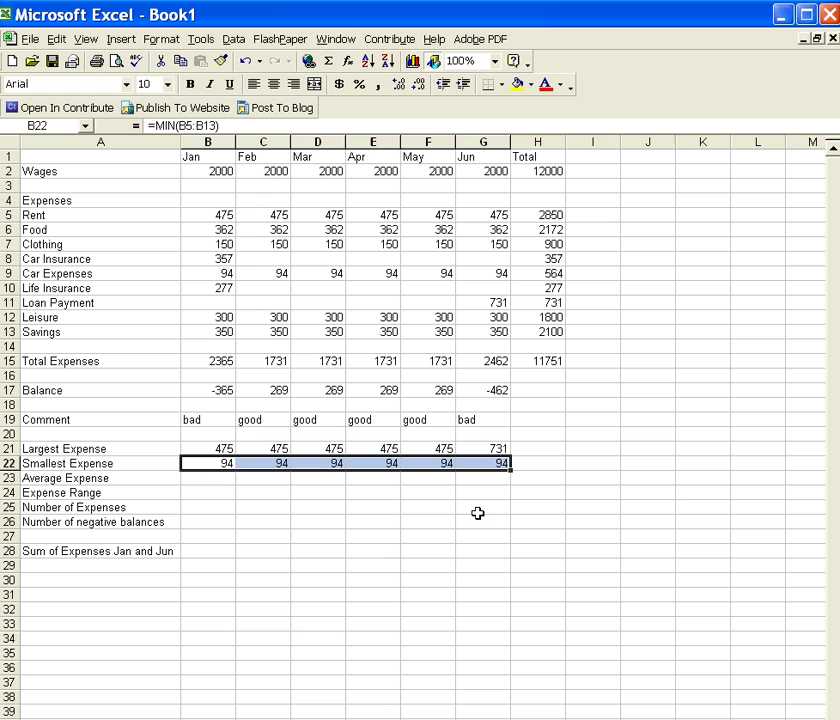
Step: Try to calculate January's average expense in B23 with =avg(B5:B13)
{"action": "left_click", "coordinate": [227, 479]}
{"action": "type", "text": "=avg"}
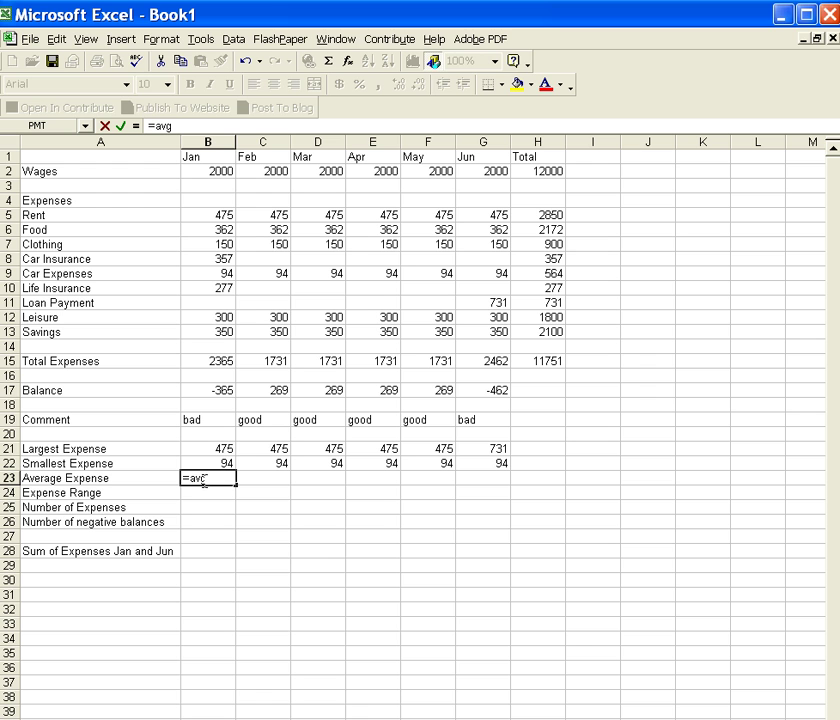
{"action": "type", "text": "("}
{"action": "left_click_drag", "start_coordinate": [218, 217], "coordinate": [216, 331]}
{"action": "type", "text": ")"}
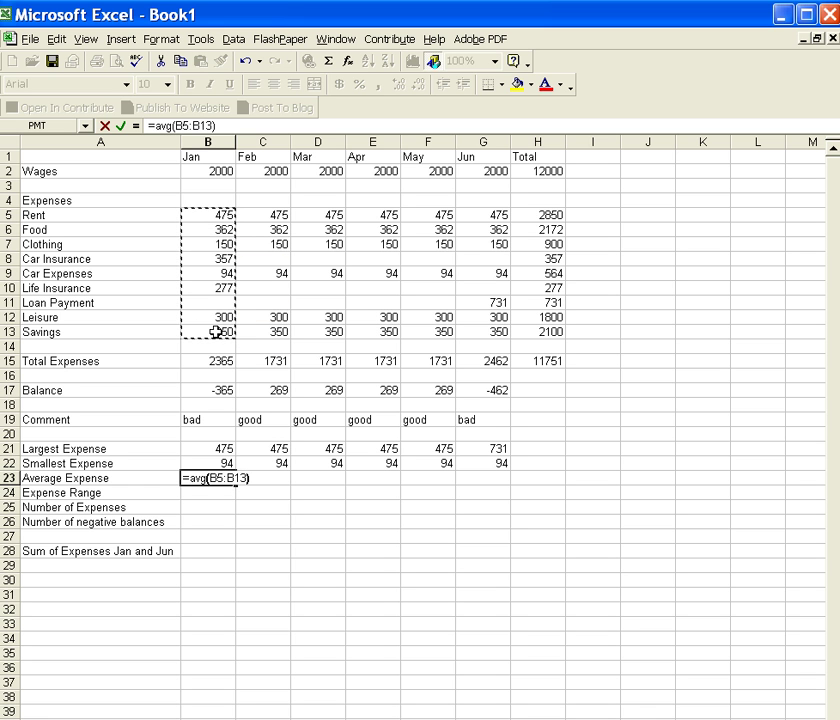
{"action": "key", "text": "Return"}
Step: Replace the formula in B23 with =AVERAGE(B5:B13) and fill it across to June in G23
{"action": "key", "text": "Up"}
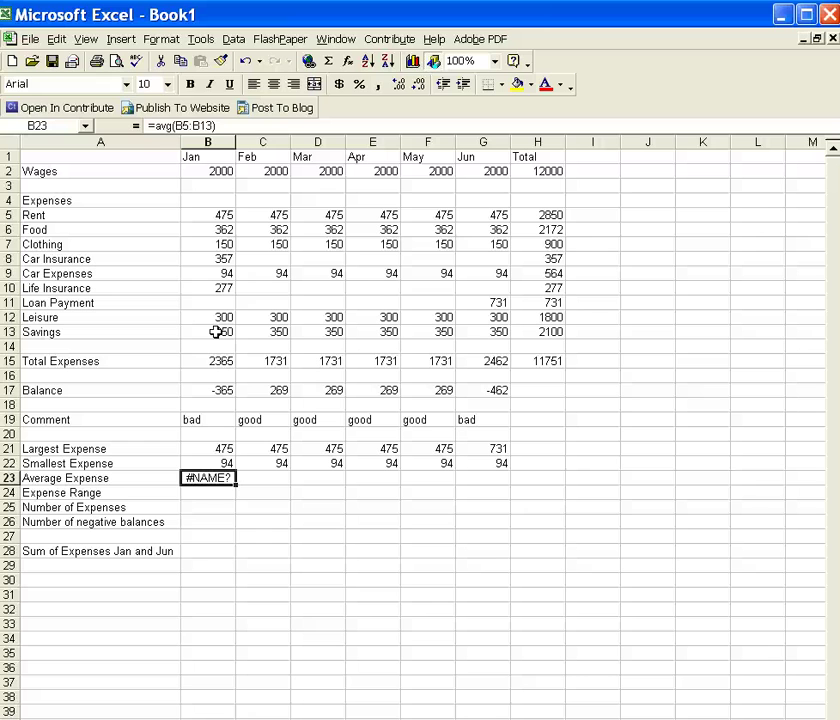
{"action": "type", "text": "=average("}
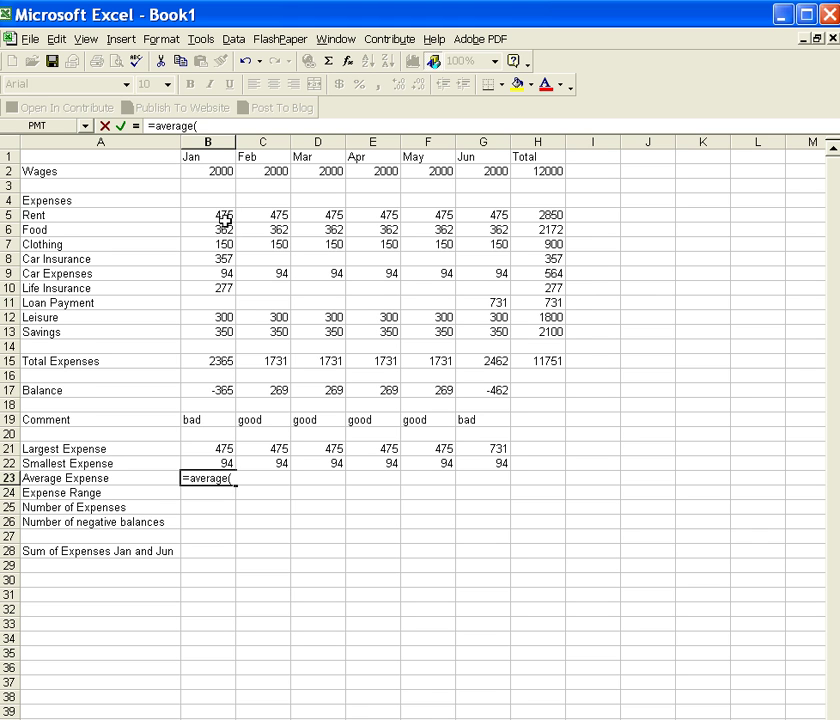
{"action": "left_click_drag", "start_coordinate": [224, 218], "coordinate": [223, 328]}
{"action": "type", "text": ")"}
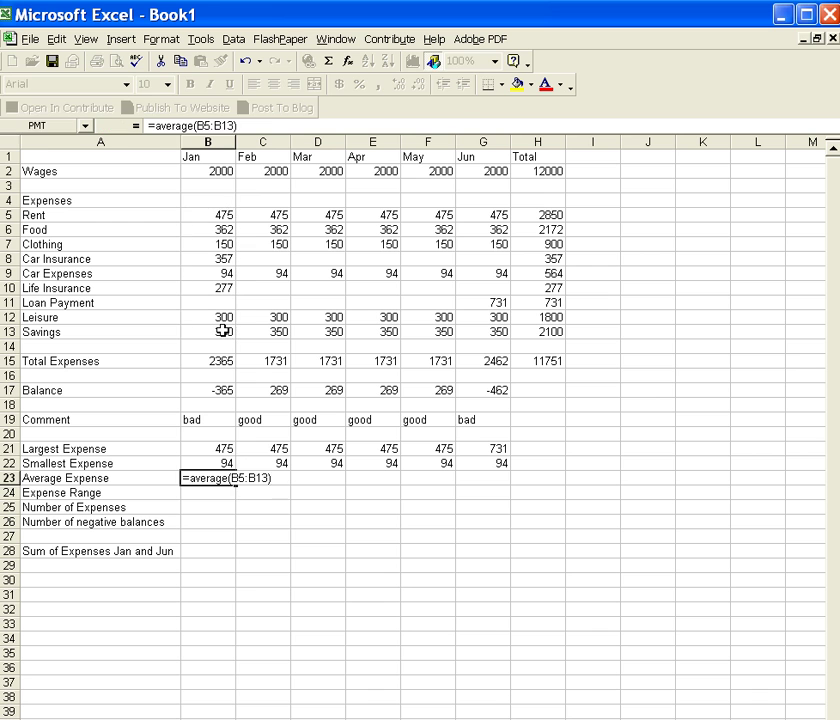
{"action": "key", "text": "Return"}
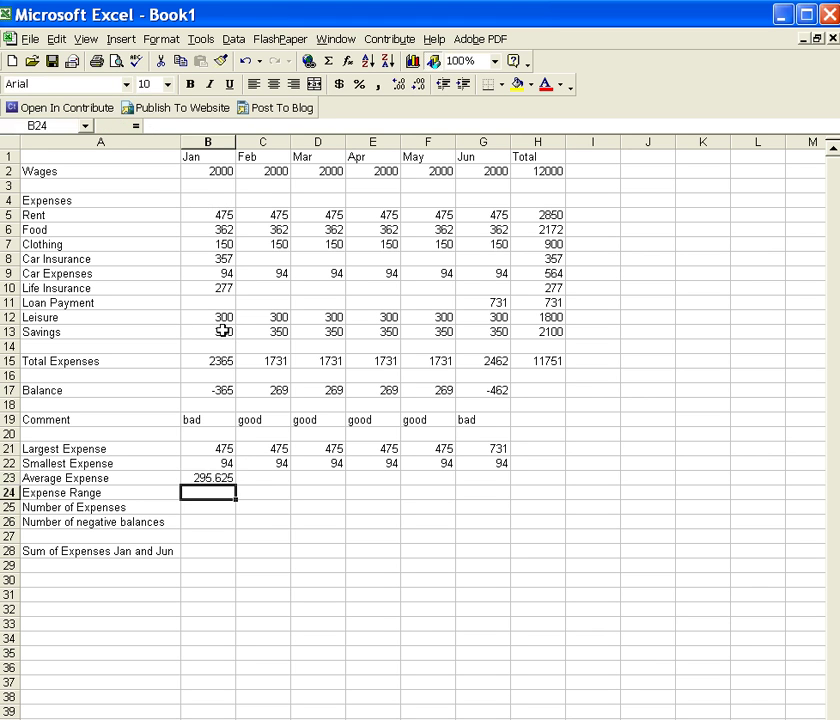
{"action": "left_click", "coordinate": [203, 478]}
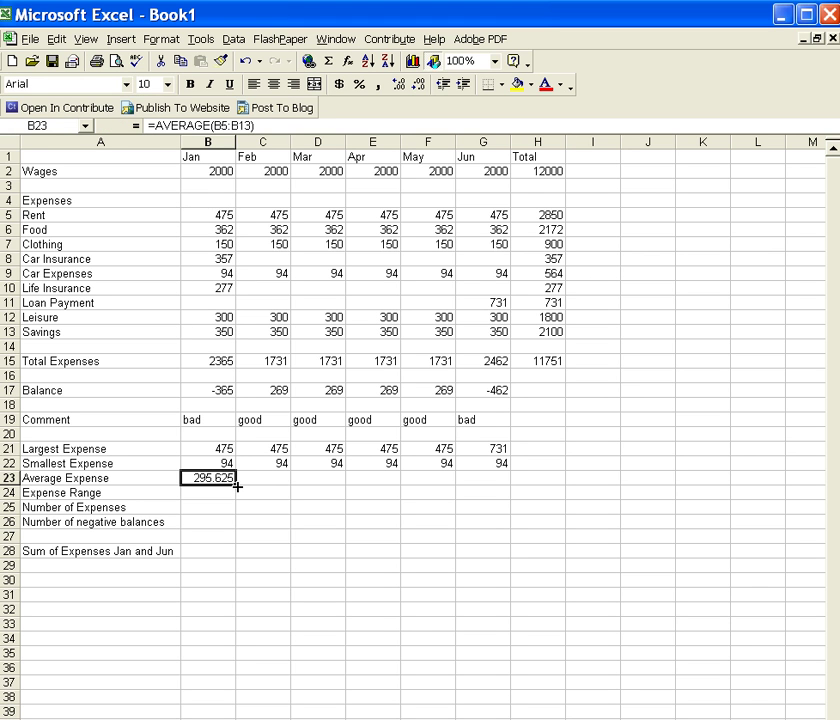
{"action": "left_click_drag", "start_coordinate": [236, 486], "coordinate": [491, 484]}
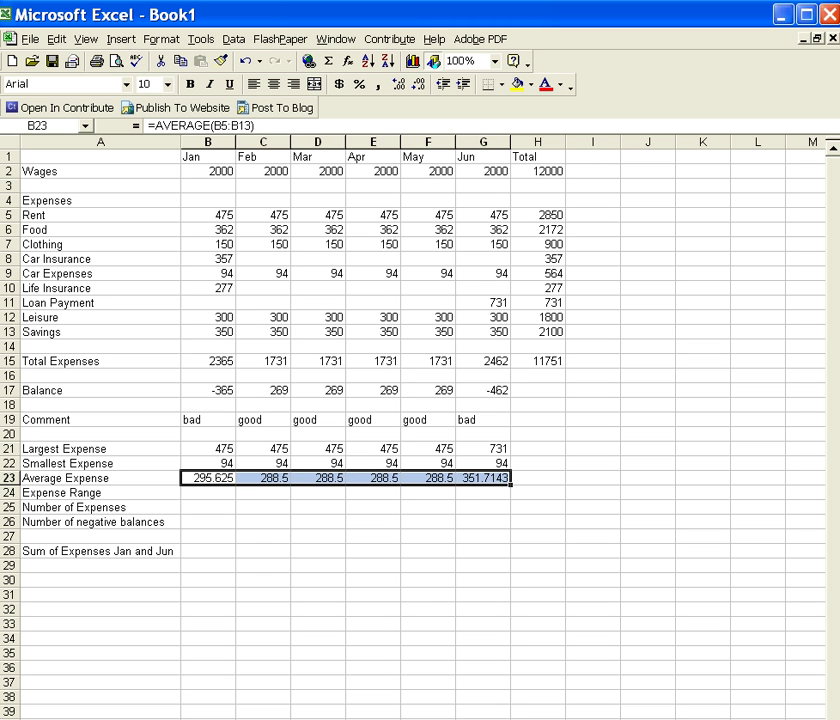
Step: Format the average expenses in B23:G23 as Number with 2 decimal places
{"action": "right_click", "coordinate": [232, 479]}
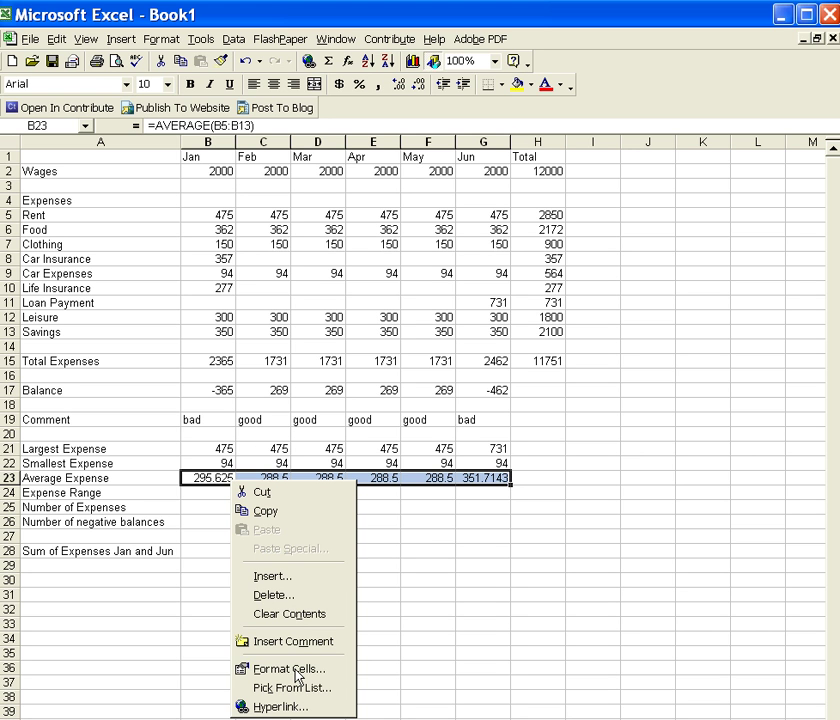
{"action": "left_click", "coordinate": [295, 668]}
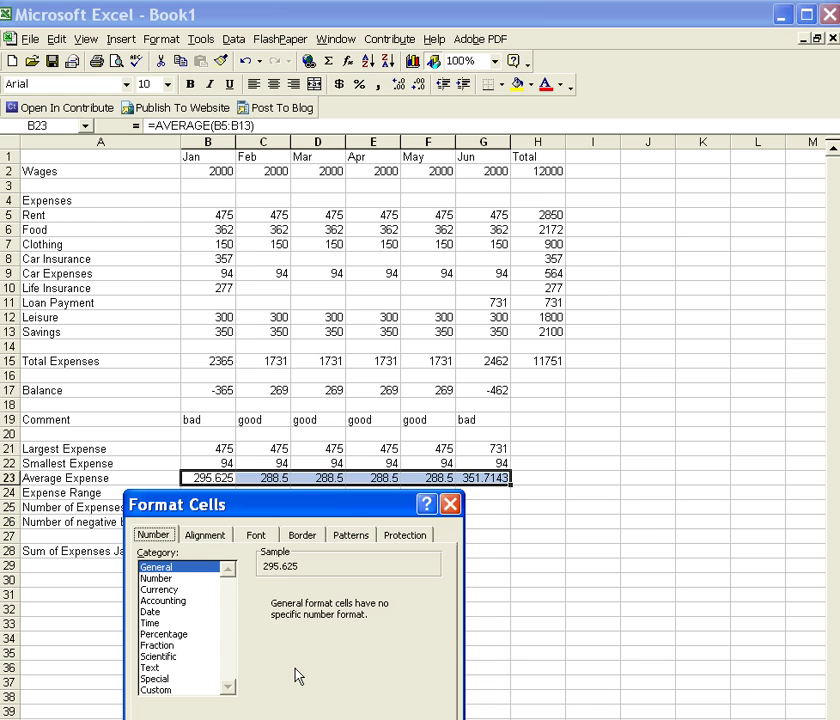
{"action": "left_click", "coordinate": [155, 578]}
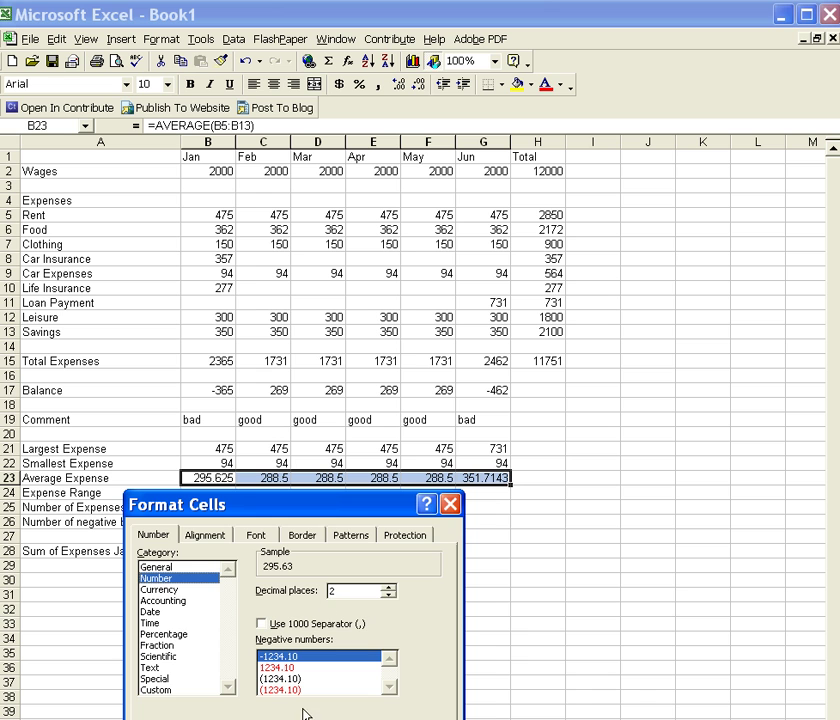
{"action": "key", "text": "Return"}
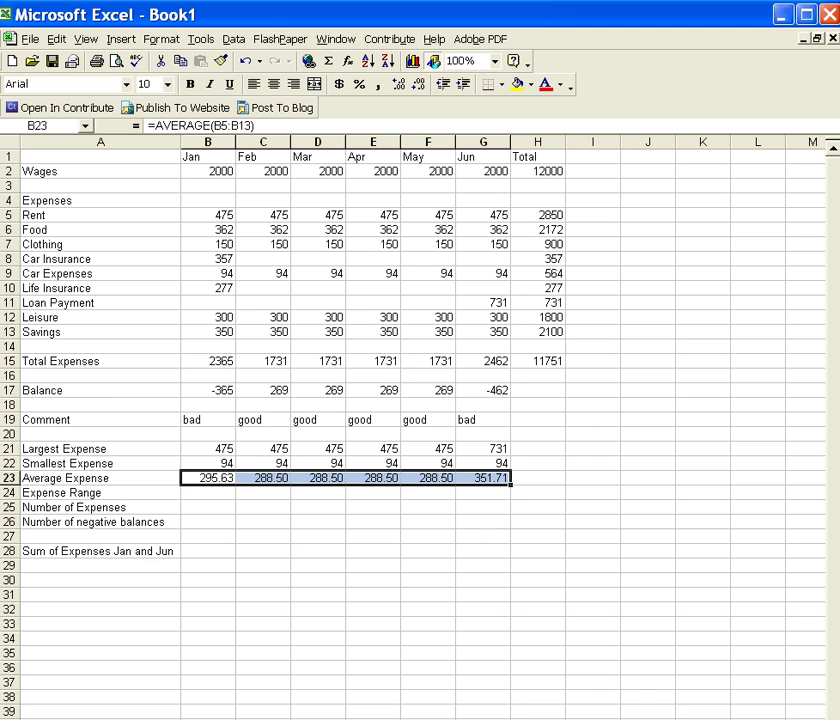
Step: Calculate January's expense range in B24 with =MAX(B5:B13)-MIN(B5:B13) and fill the formula across to G24
{"action": "left_click", "coordinate": [215, 493]}
{"action": "type", "text": "="}
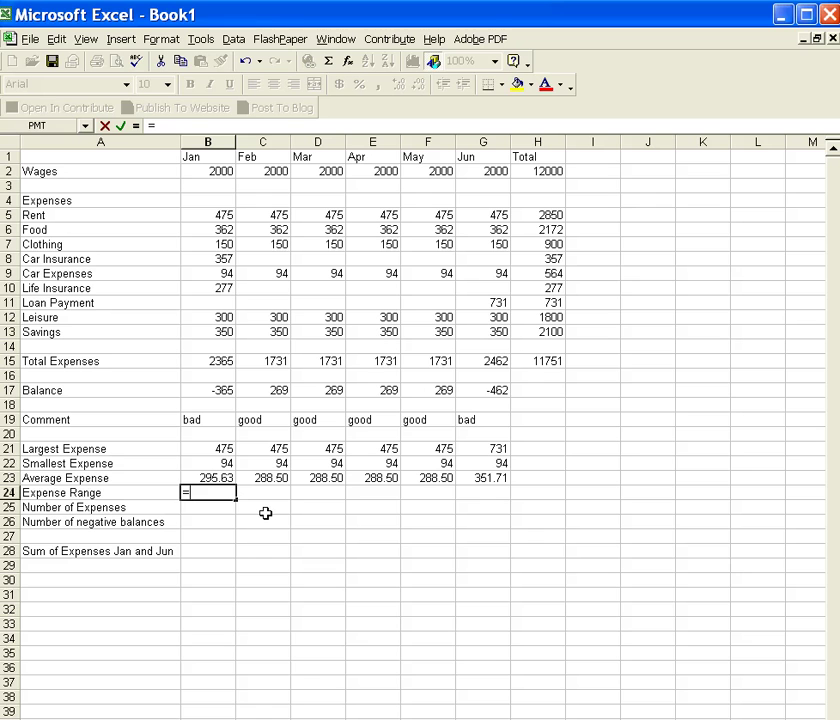
{"action": "type", "text": "max("}
{"action": "left_click_drag", "start_coordinate": [206, 214], "coordinate": [209, 330]}
{"action": "type", "text": ")"}
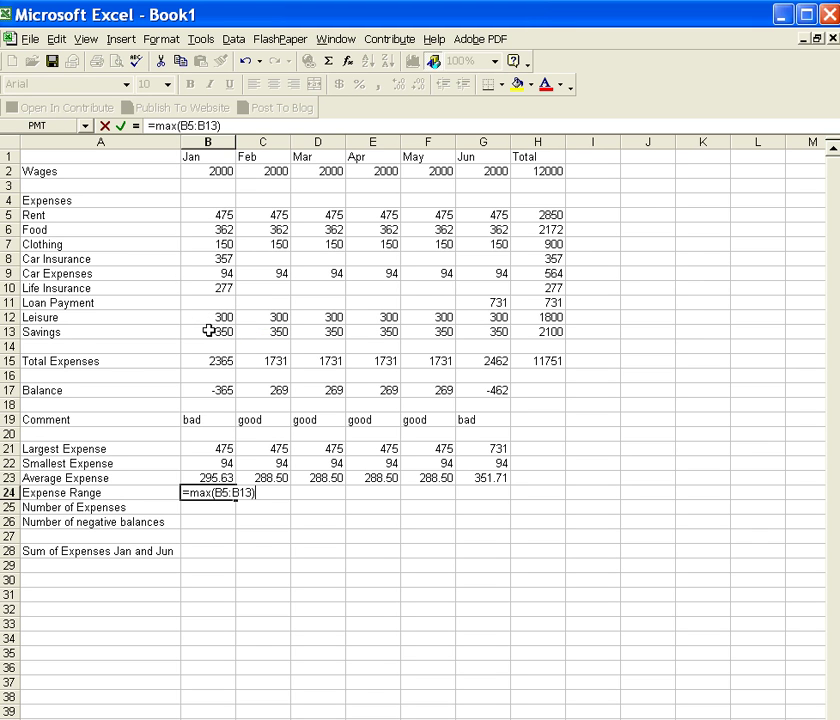
{"action": "type", "text": "-min("}
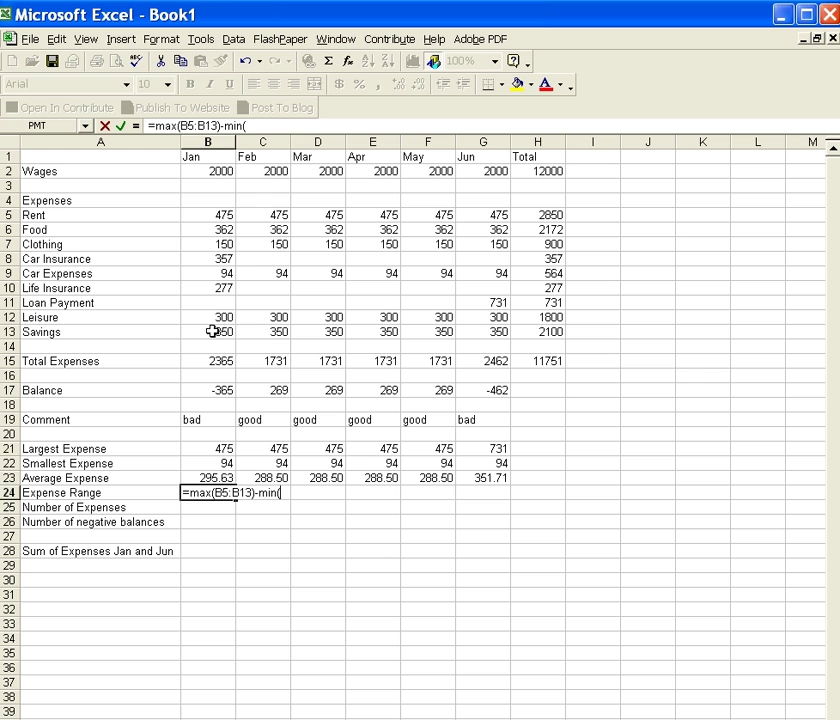
{"action": "left_click_drag", "start_coordinate": [197, 215], "coordinate": [197, 329]}
{"action": "type", "text": ")"}
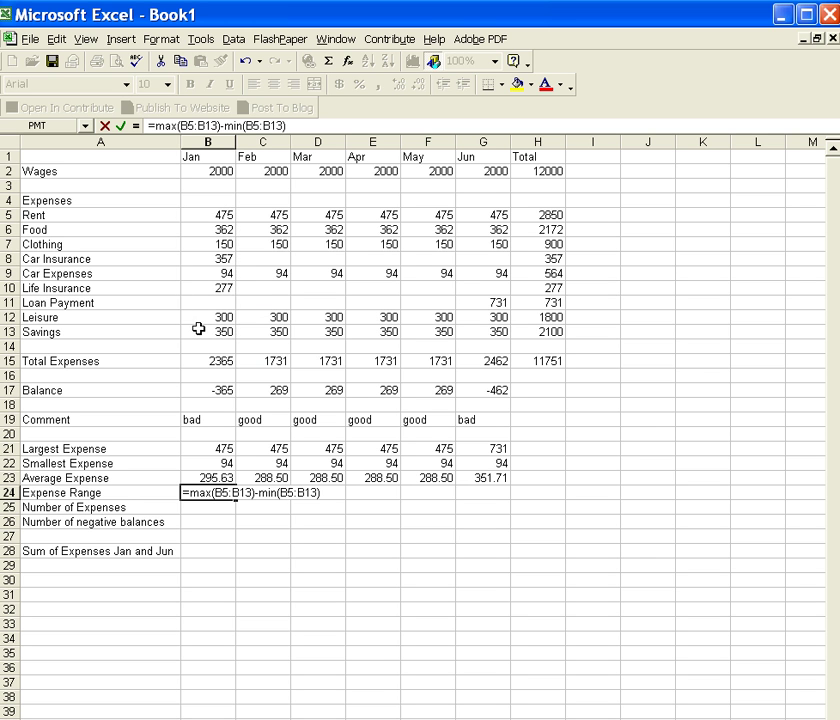
{"action": "key", "text": "Return"}
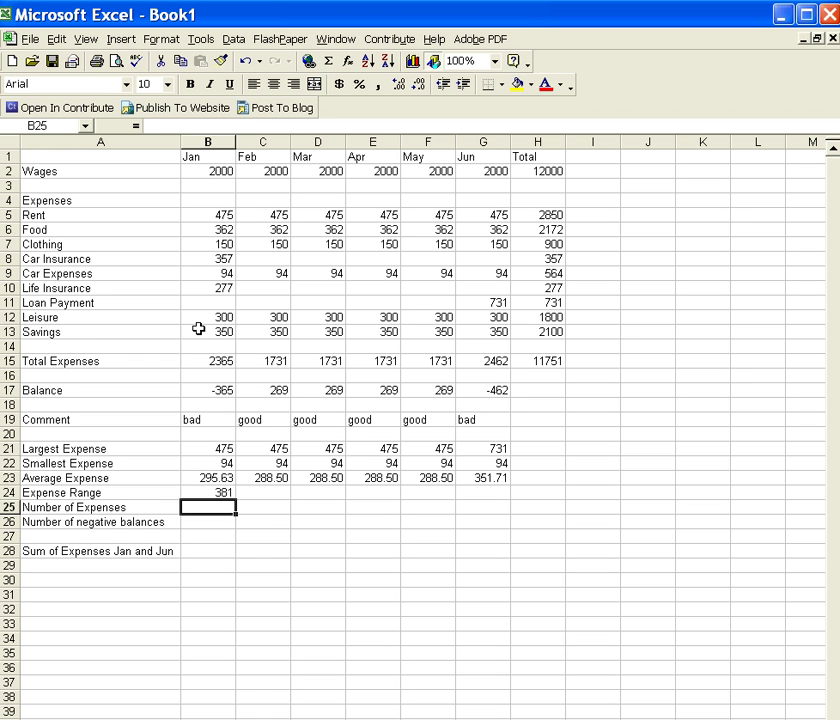
{"action": "left_click", "coordinate": [206, 492]}
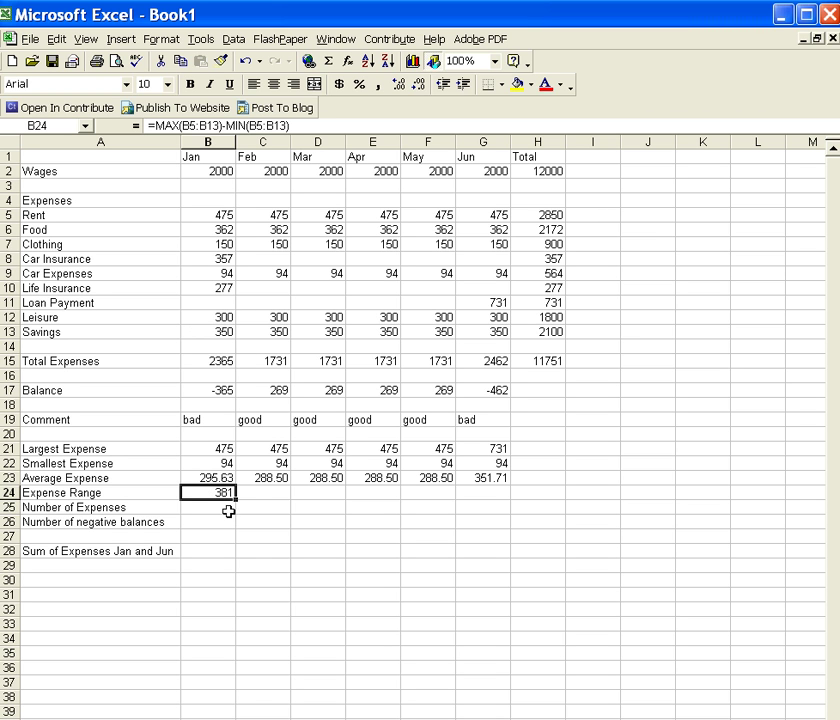
{"action": "left_click_drag", "start_coordinate": [236, 500], "coordinate": [491, 499]}
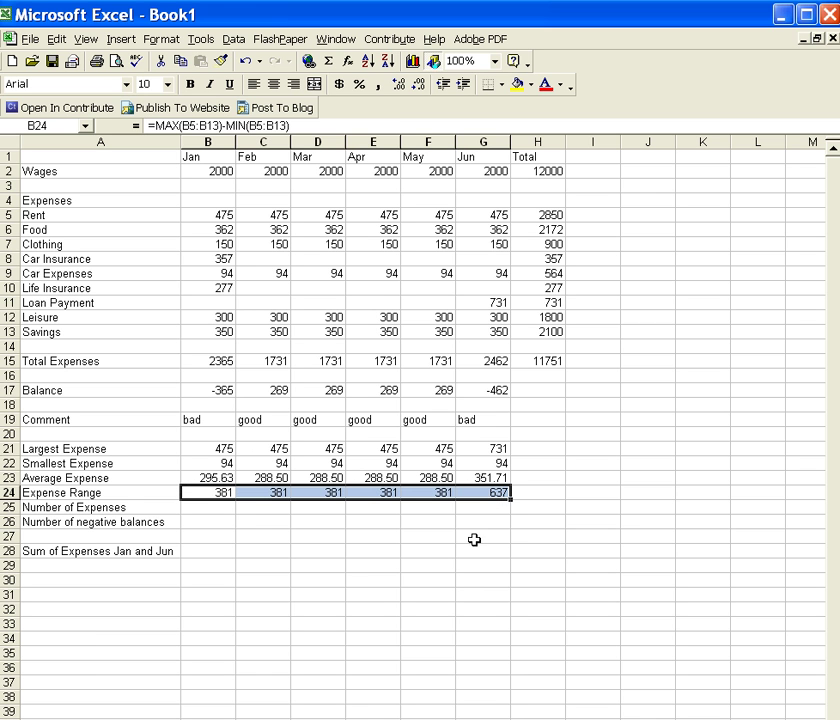
Step: Count January's expenses in B25 with =COUNT(B5:B13) and fill the formula across to G25
{"action": "left_click", "coordinate": [204, 509]}
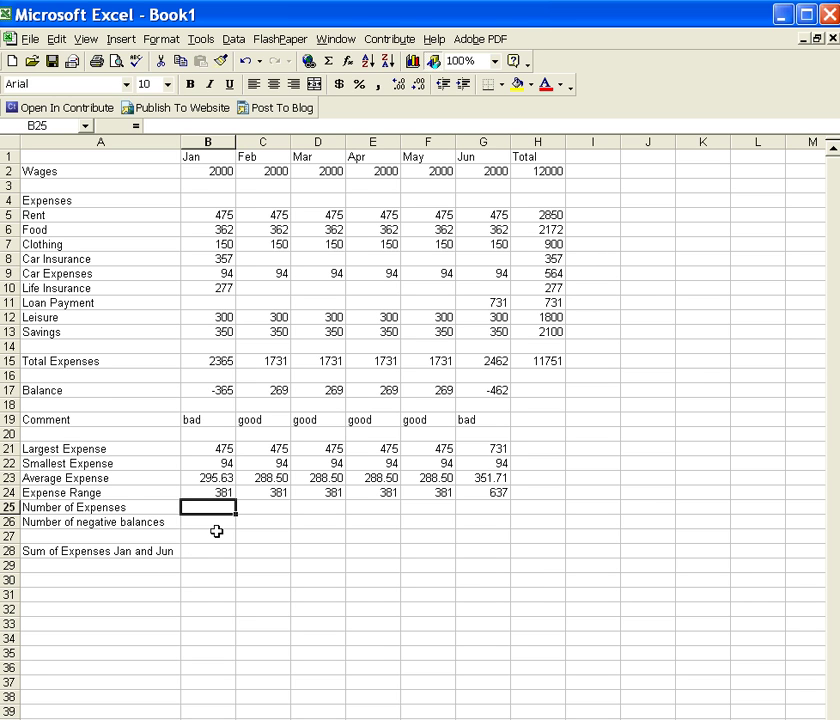
{"action": "type", "text": "="}
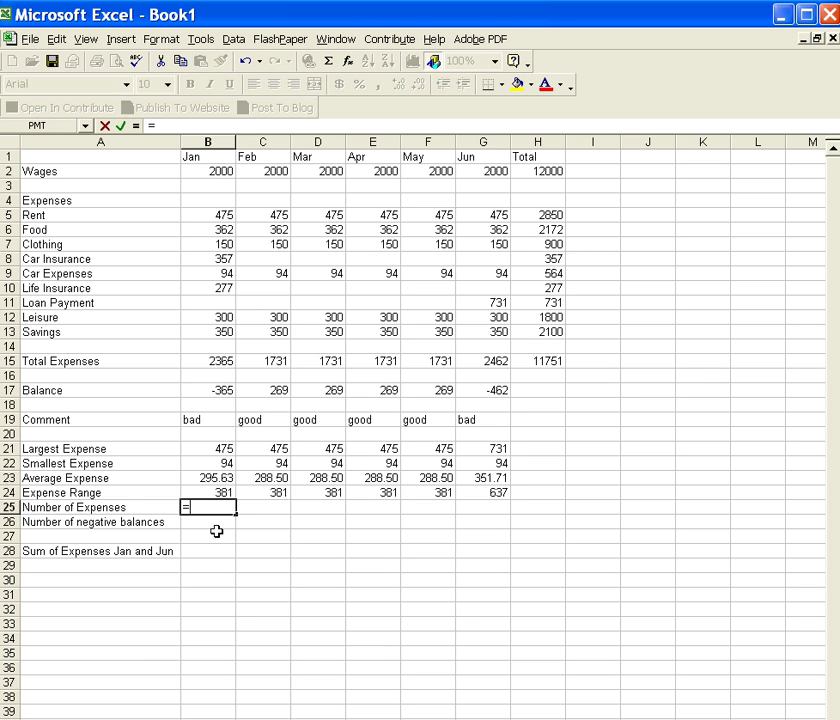
{"action": "type", "text": "count("}
{"action": "left_click_drag", "start_coordinate": [223, 216], "coordinate": [226, 335]}
{"action": "type", "text": ")"}
{"action": "key", "text": "Return"}
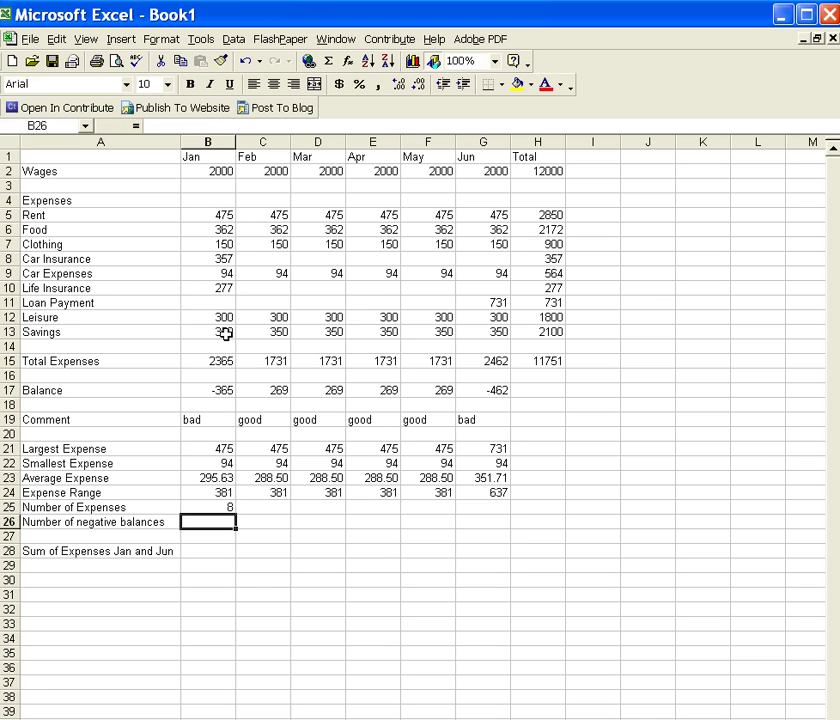
{"action": "left_click", "coordinate": [214, 507]}
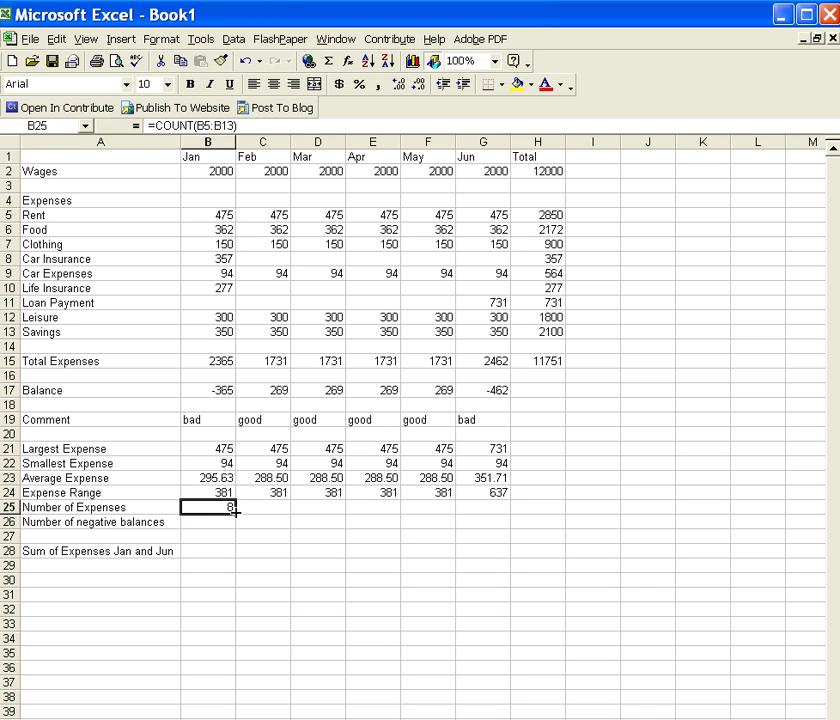
{"action": "left_click_drag", "start_coordinate": [233, 510], "coordinate": [494, 511]}
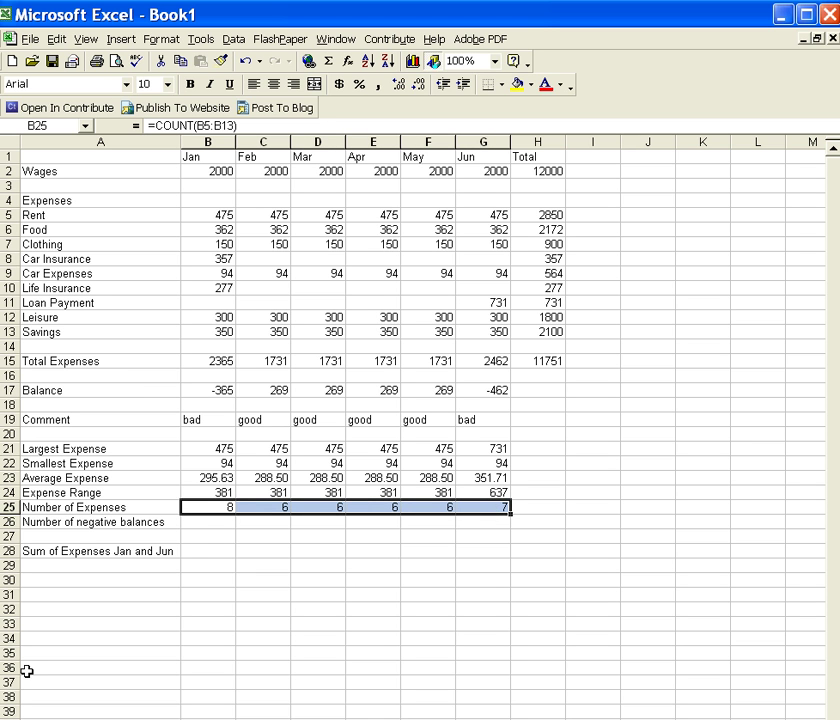
Step: Count the negative monthly balances in B26 with =COUNTIF(B17:G17,"<0")
{"action": "left_click", "coordinate": [200, 522]}
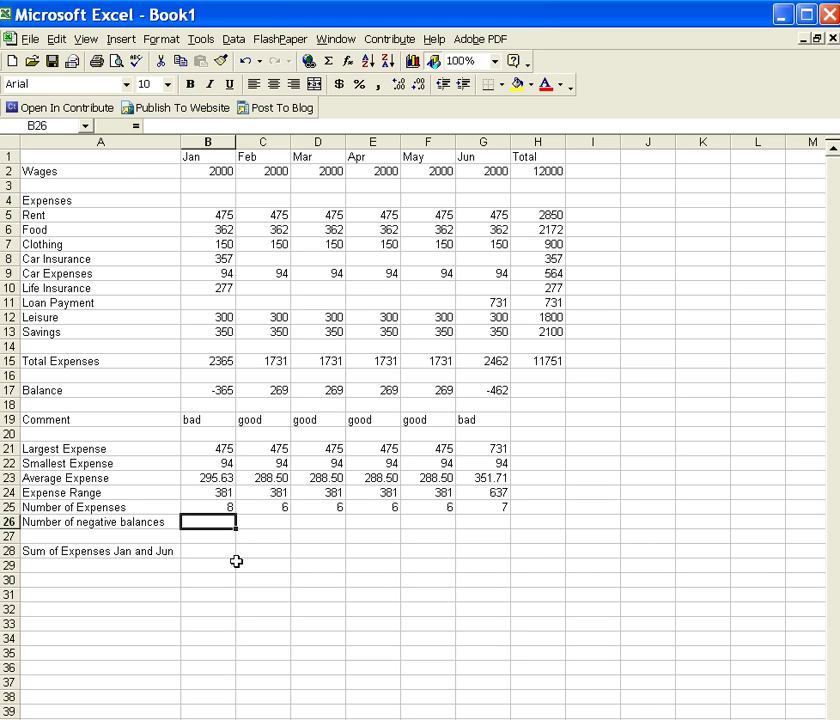
{"action": "type", "text": "="}
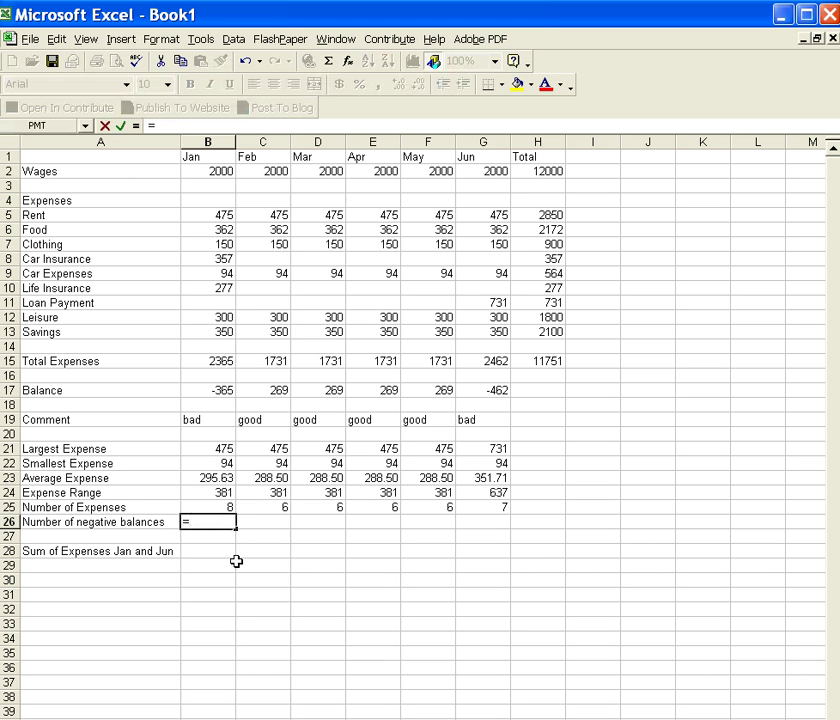
{"action": "type", "text": "count"}
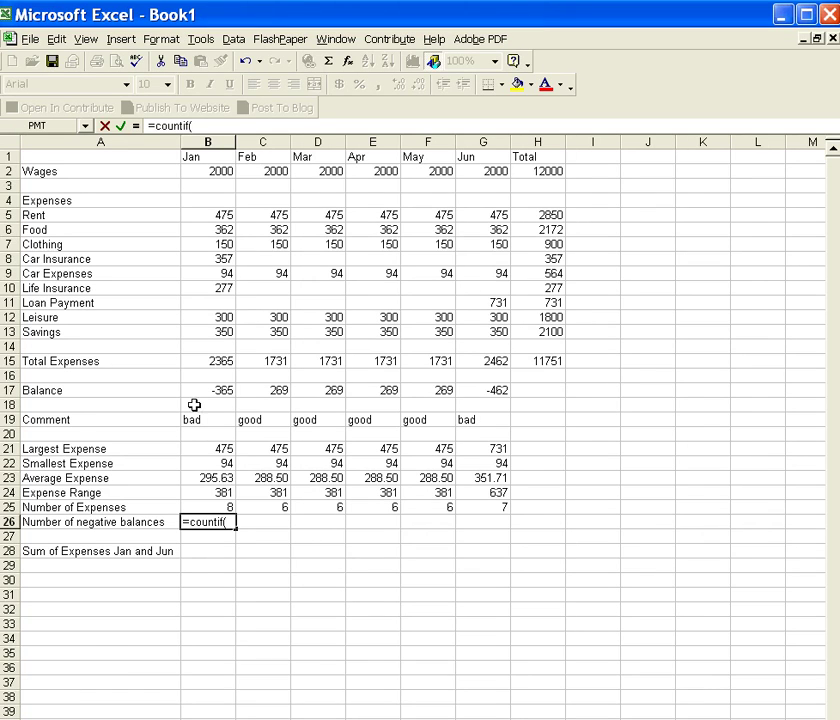
{"action": "type", "text": "if("}
{"action": "left_click_drag", "start_coordinate": [202, 390], "coordinate": [489, 390]}
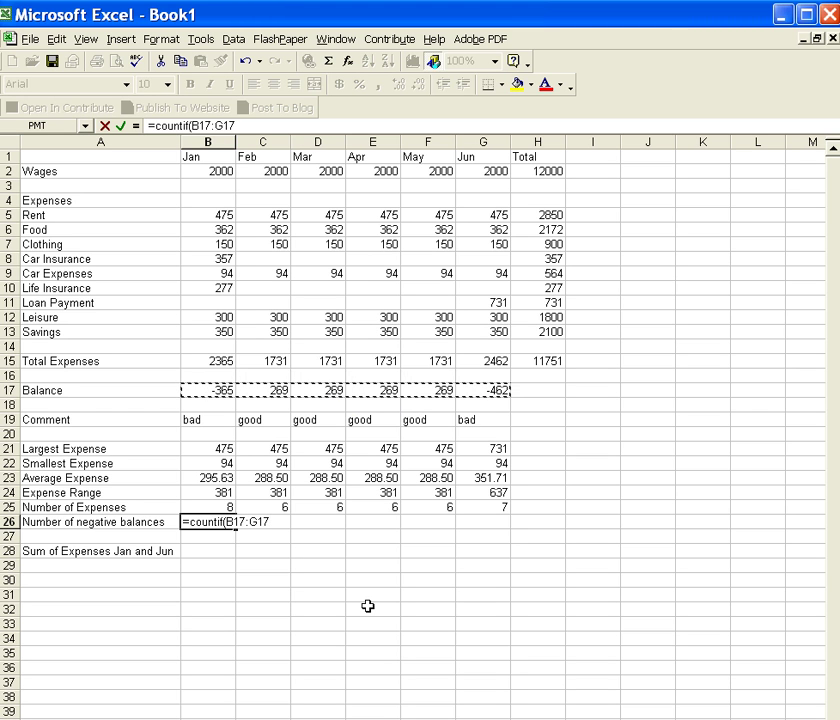
{"action": "type", "text": ",\"<0\")"}
{"action": "key", "text": "Return"}
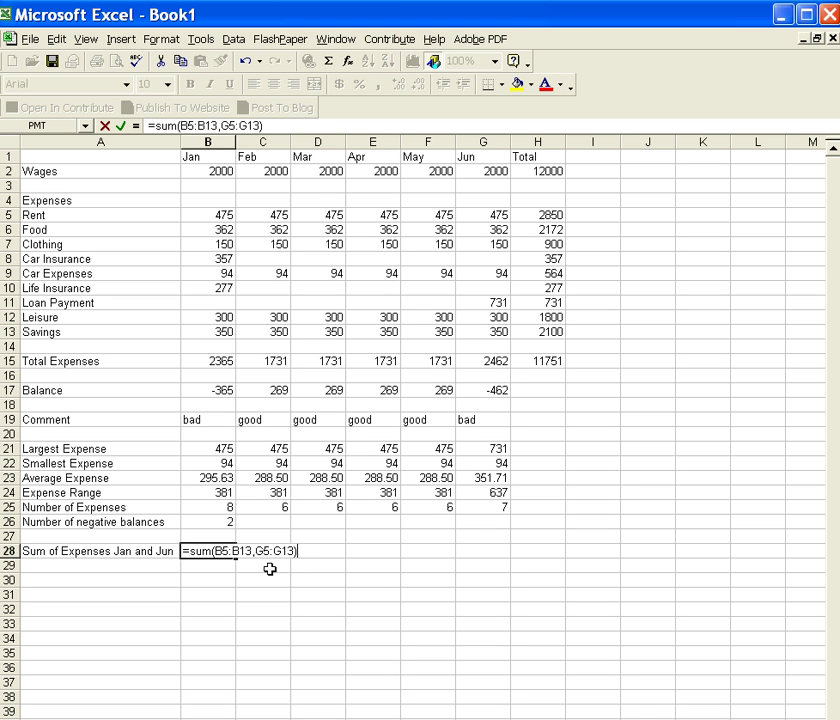
Step: Total the January and June expenses in B28 with =SUM(B5:B13,G5:G13)
{"action": "key", "text": "Return"}
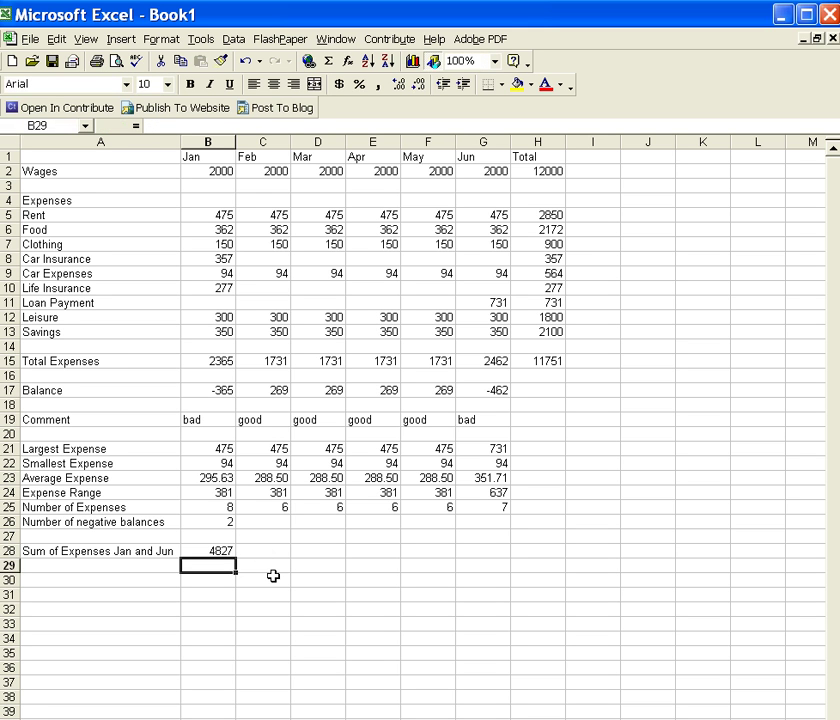